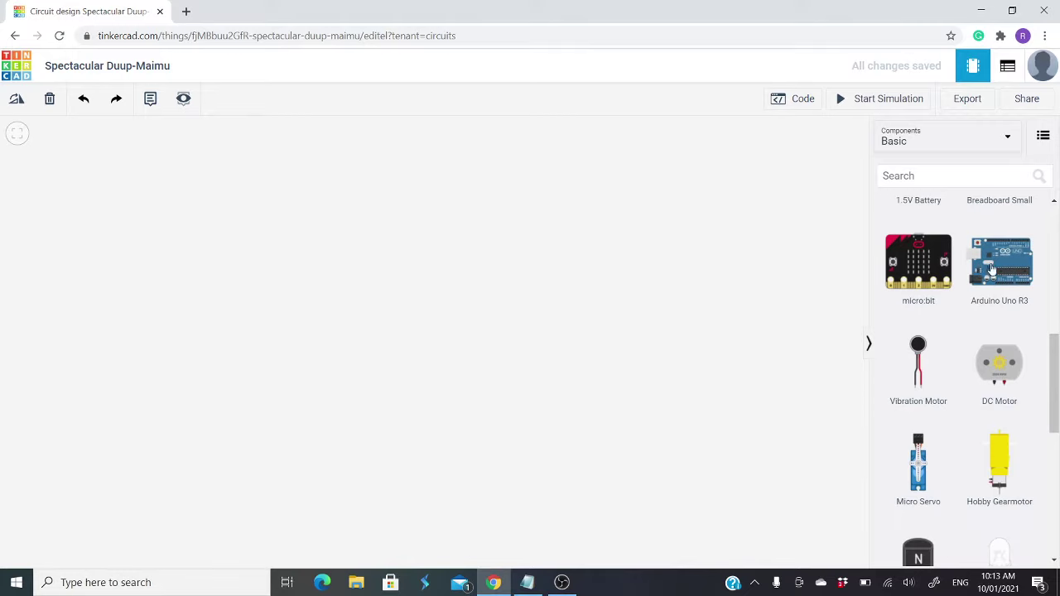
Place an Arduino Uno R3 on the canvas and position it
{"action": "left_click_drag", "start_coordinate": [994, 270], "coordinate": [251, 292]}
{"action": "left_click_drag", "start_coordinate": [251, 292], "coordinate": [212, 337]}
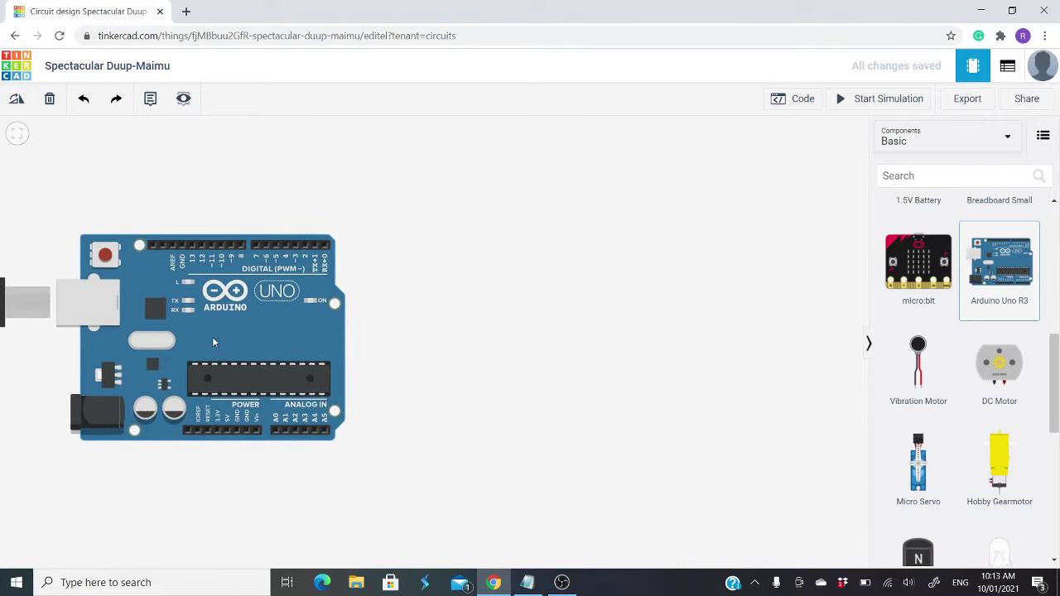
{"action": "left_click", "coordinate": [280, 298]}
{"action": "scroll", "coordinate": [280, 298], "scroll_direction": "up", "scroll_amount": 2}
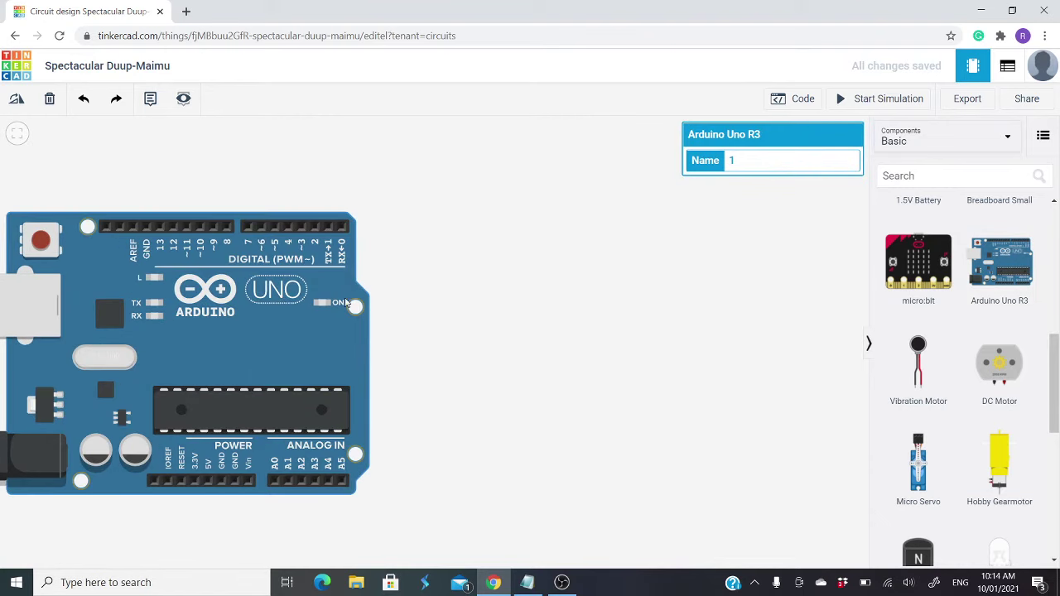
{"action": "scroll", "coordinate": [1021, 323], "scroll_direction": "up", "scroll_amount": 3}
{"action": "scroll", "coordinate": [1021, 323], "scroll_direction": "up", "scroll_amount": 2}
{"action": "scroll", "coordinate": [1021, 323], "scroll_direction": "down", "scroll_amount": 1}
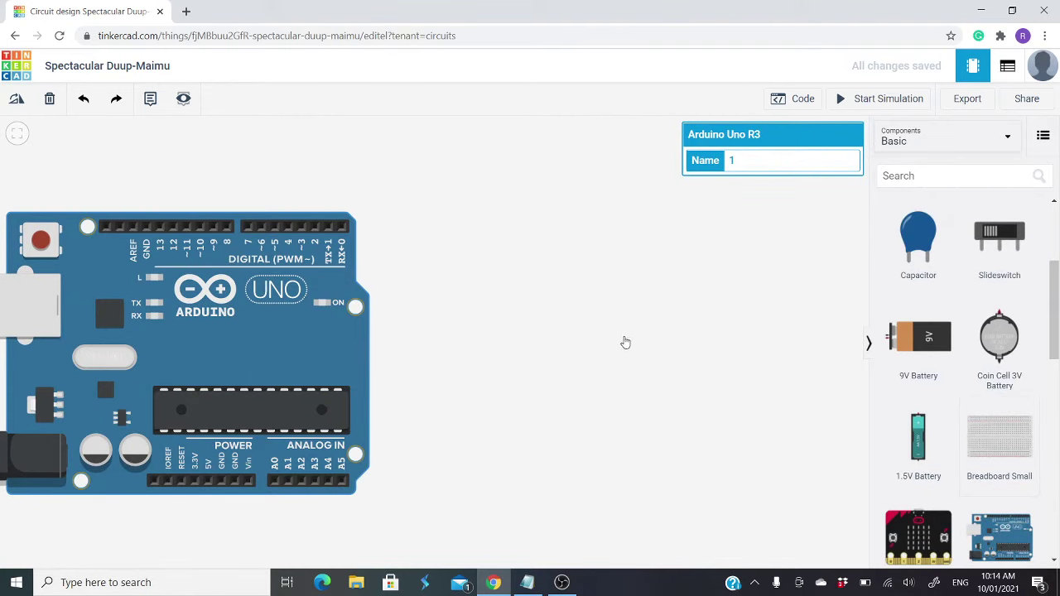
Add a Breadboard Small to the right of the Arduino
{"action": "left_click_drag", "start_coordinate": [625, 342], "coordinate": [638, 362]}
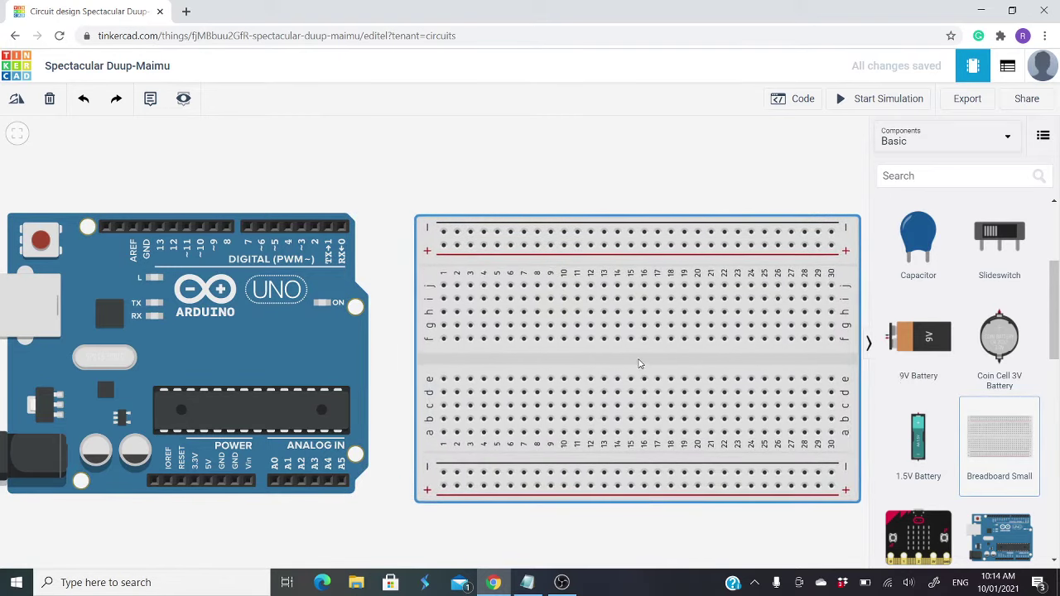
{"action": "scroll", "coordinate": [638, 363], "scroll_direction": "down", "scroll_amount": 3}
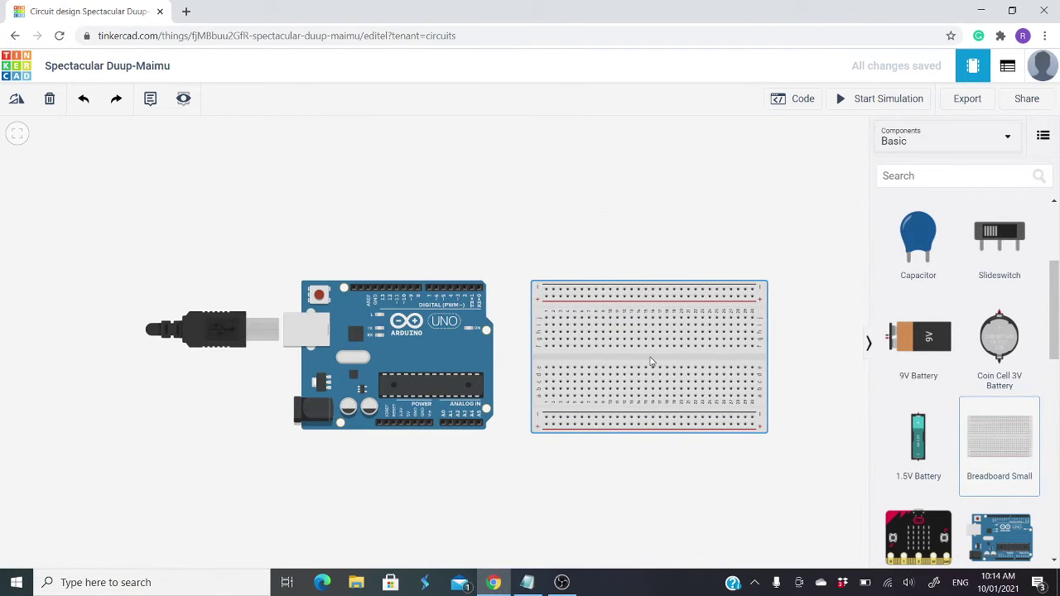
{"action": "scroll", "coordinate": [961, 308], "scroll_direction": "up", "scroll_amount": 3}
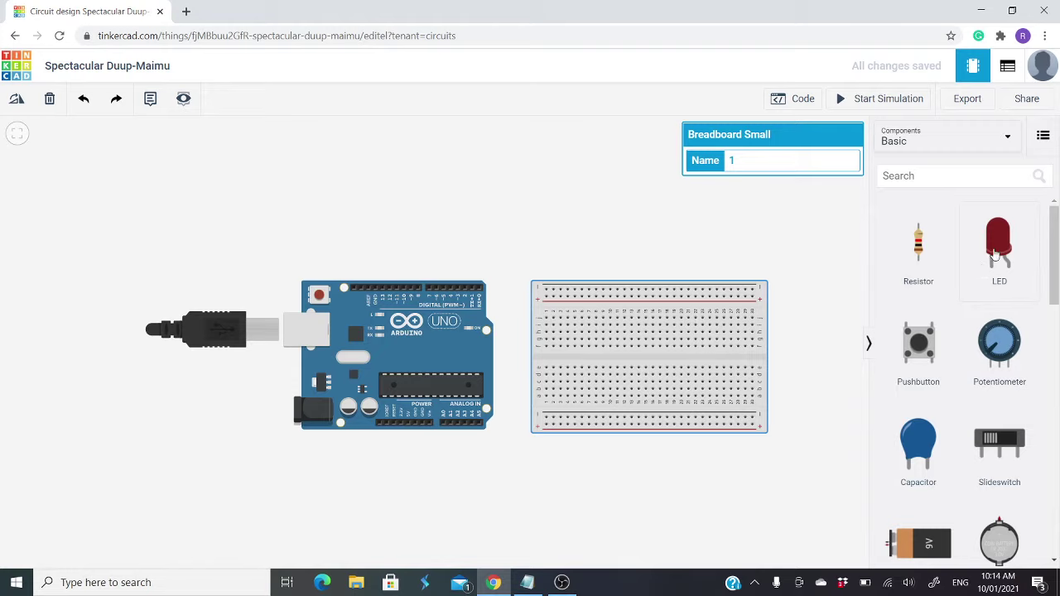
Seat three LEDs at the breadboard's left end, around columns 2, 5 and 8
{"action": "left_click_drag", "start_coordinate": [1003, 251], "coordinate": [551, 338]}
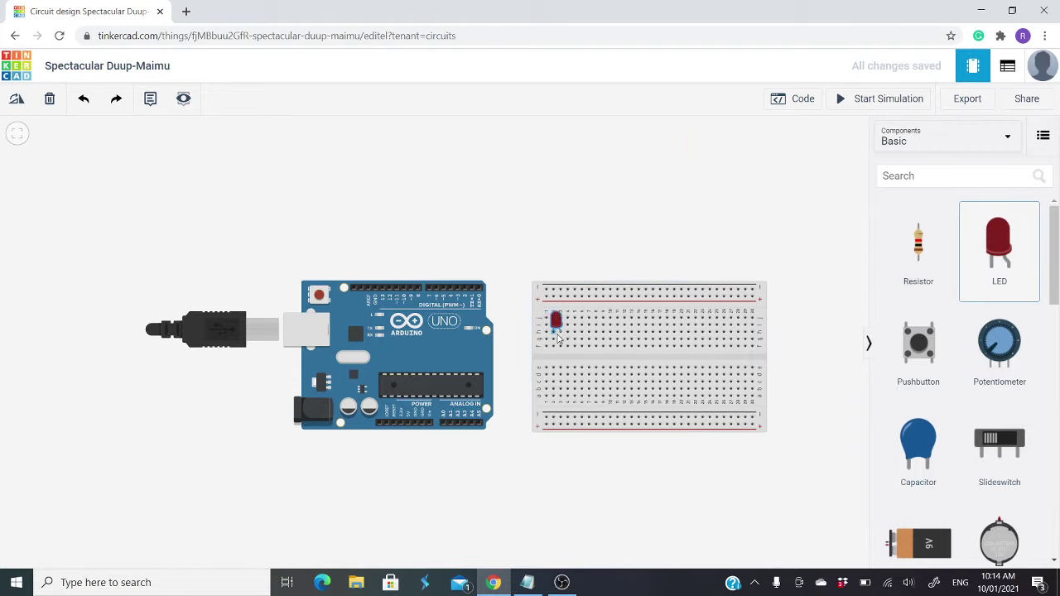
{"action": "left_click_drag", "start_coordinate": [551, 338], "coordinate": [560, 342]}
{"action": "scroll", "coordinate": [561, 347], "scroll_direction": "up", "scroll_amount": 3}
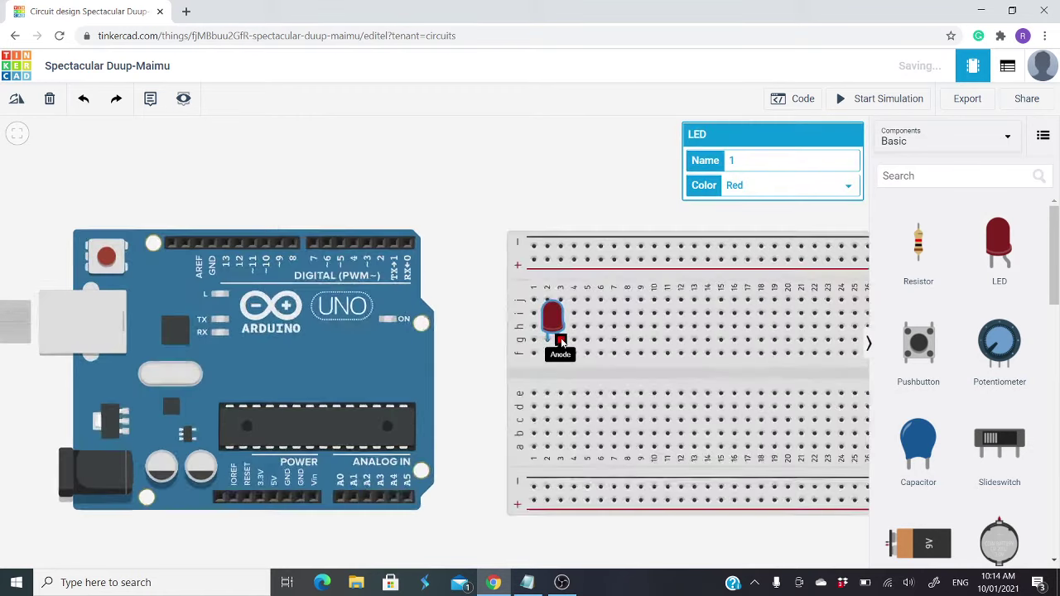
{"action": "mouse_move", "coordinate": [360, 353]}
{"action": "middle_mouse_down"}
{"action": "mouse_move", "coordinate": [201, 327]}
{"action": "mouse_move", "coordinate": [200, 341]}
{"action": "middle_mouse_up"}
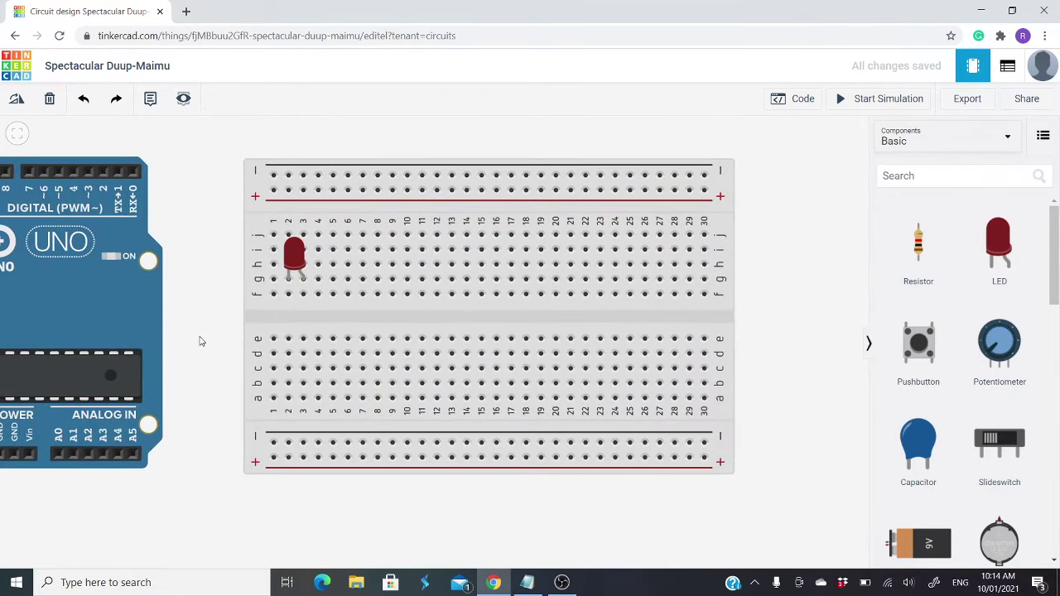
{"action": "left_click_drag", "start_coordinate": [1009, 247], "coordinate": [343, 285]}
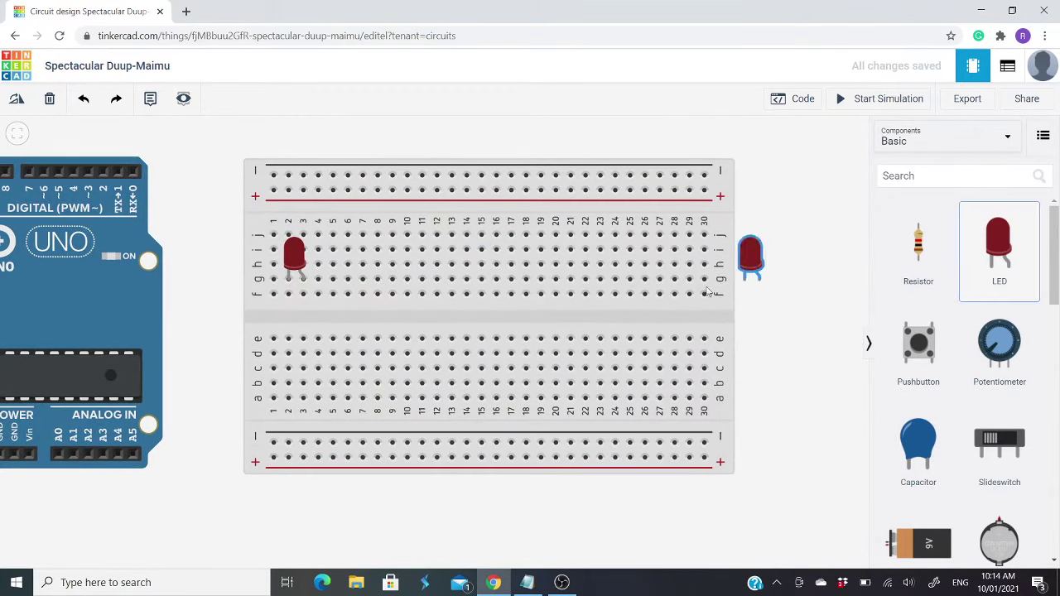
{"action": "left_click_drag", "start_coordinate": [998, 249], "coordinate": [371, 280]}
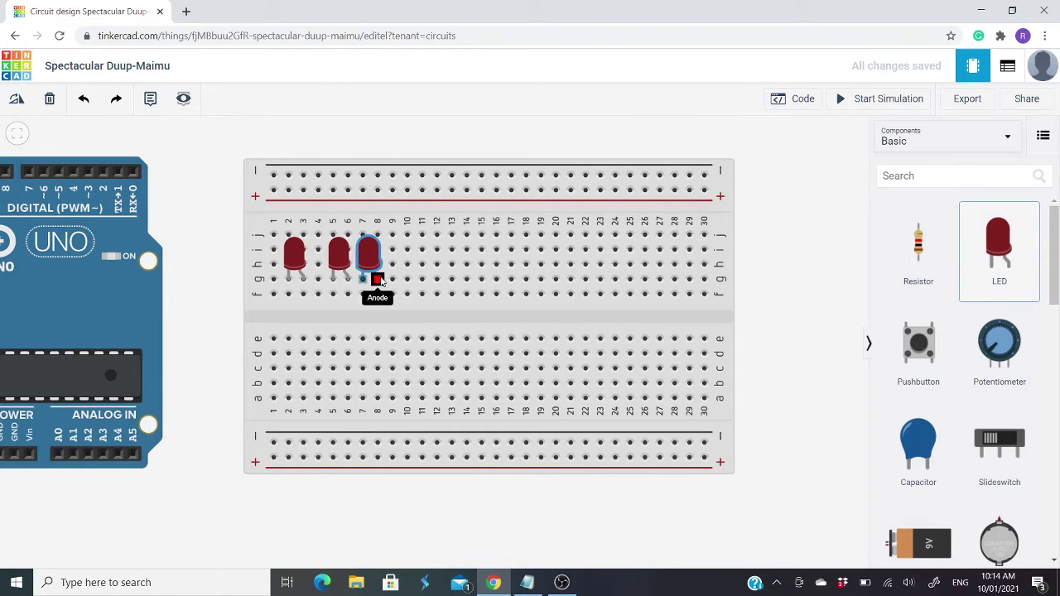
{"action": "left_click_drag", "start_coordinate": [372, 279], "coordinate": [386, 279]}
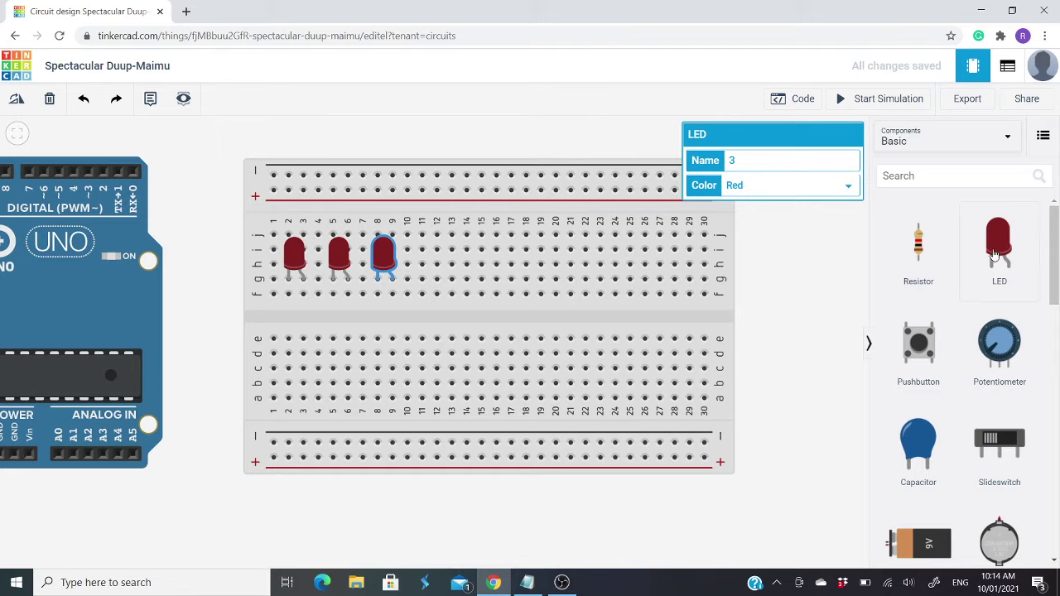
Add three more LEDs on the breadboard's right side, up to column 27
{"action": "mouse_move", "coordinate": [997, 257]}
{"action": "left_mouse_down"}
{"action": "mouse_move", "coordinate": [557, 277]}
{"action": "mouse_move", "coordinate": [580, 284]}
{"action": "left_mouse_up"}
{"action": "left_click_drag", "start_coordinate": [998, 253], "coordinate": [631, 282]}
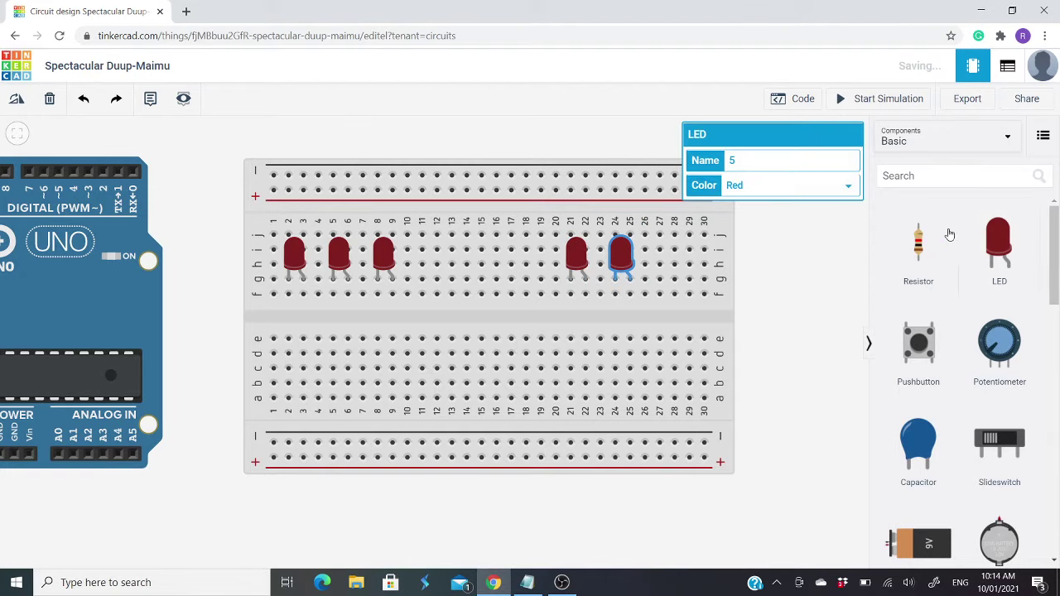
{"action": "left_click_drag", "start_coordinate": [998, 244], "coordinate": [668, 276]}
Make the left group's column-5 LED yellow and column-8 LED green
{"action": "left_click", "coordinate": [337, 255]}
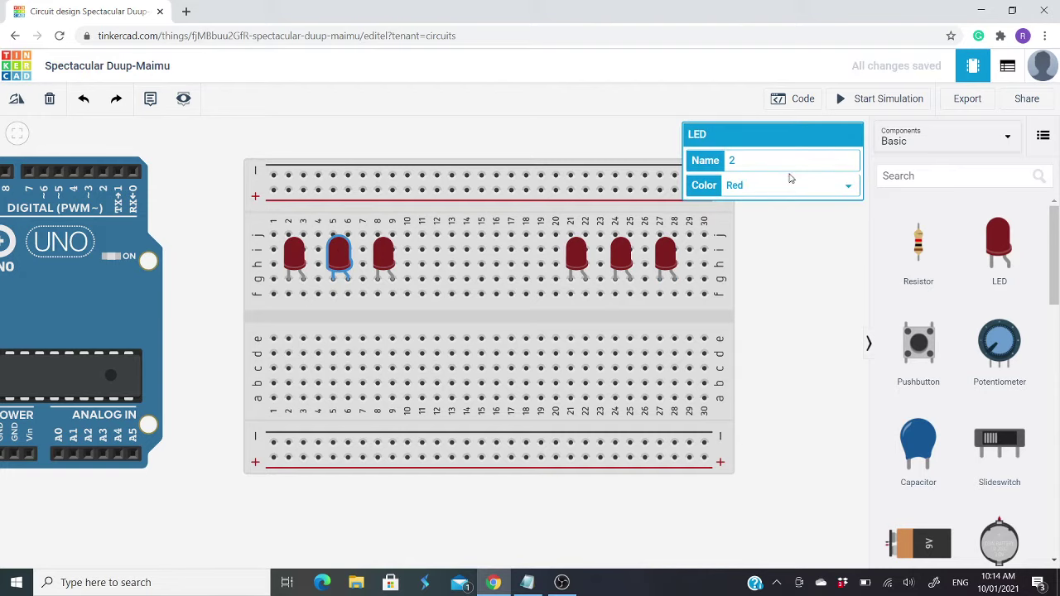
{"action": "left_click", "coordinate": [769, 188]}
{"action": "left_click", "coordinate": [757, 227]}
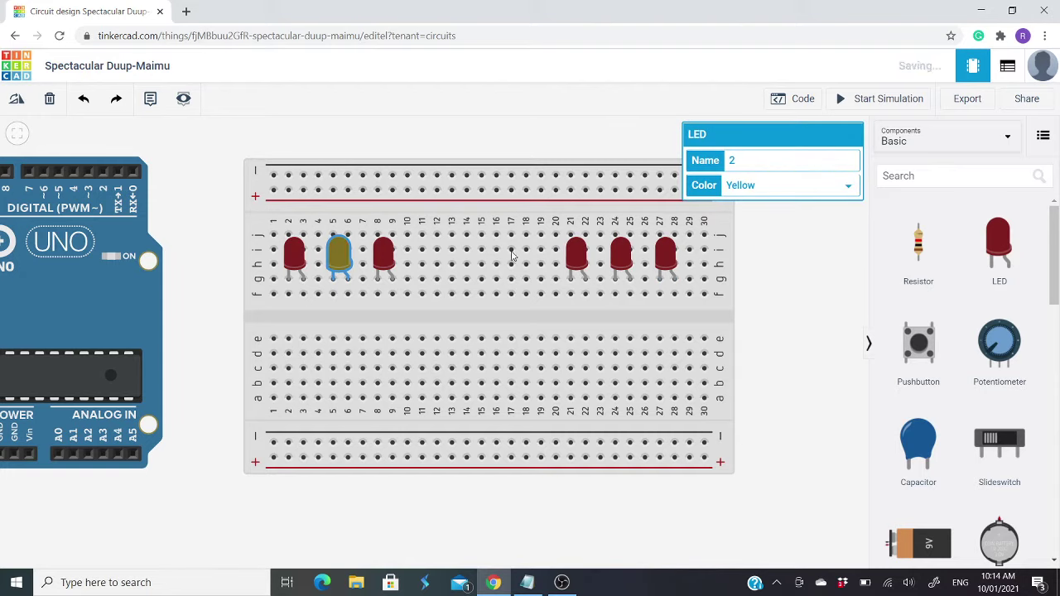
{"action": "left_click", "coordinate": [383, 255]}
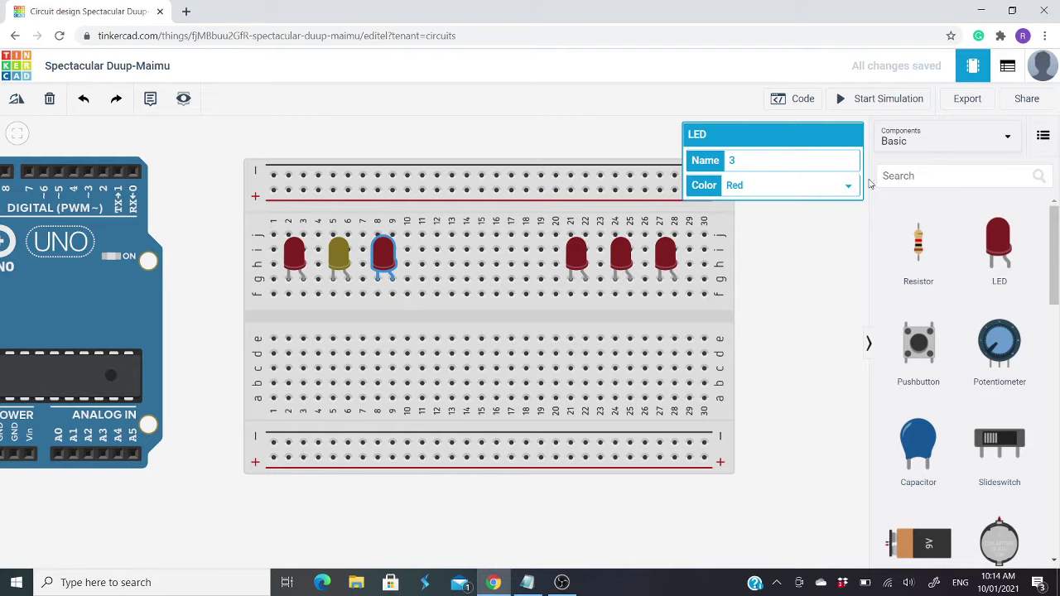
{"action": "left_click", "coordinate": [828, 187]}
{"action": "left_click", "coordinate": [760, 207]}
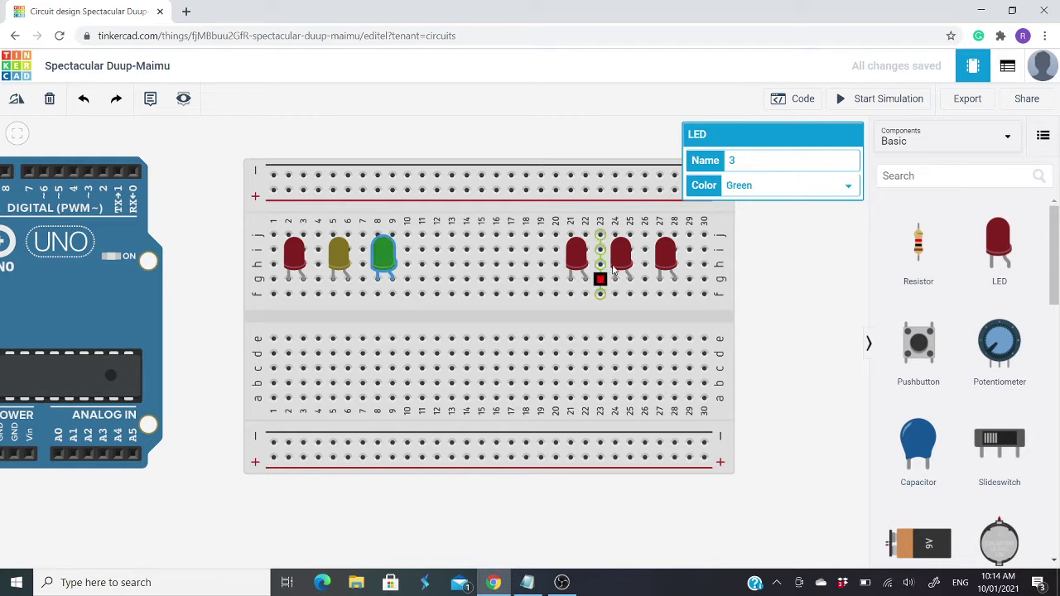
Make the right group's column-24 LED yellow and column-27 LED green
{"action": "left_click", "coordinate": [622, 257]}
{"action": "left_click", "coordinate": [787, 187]}
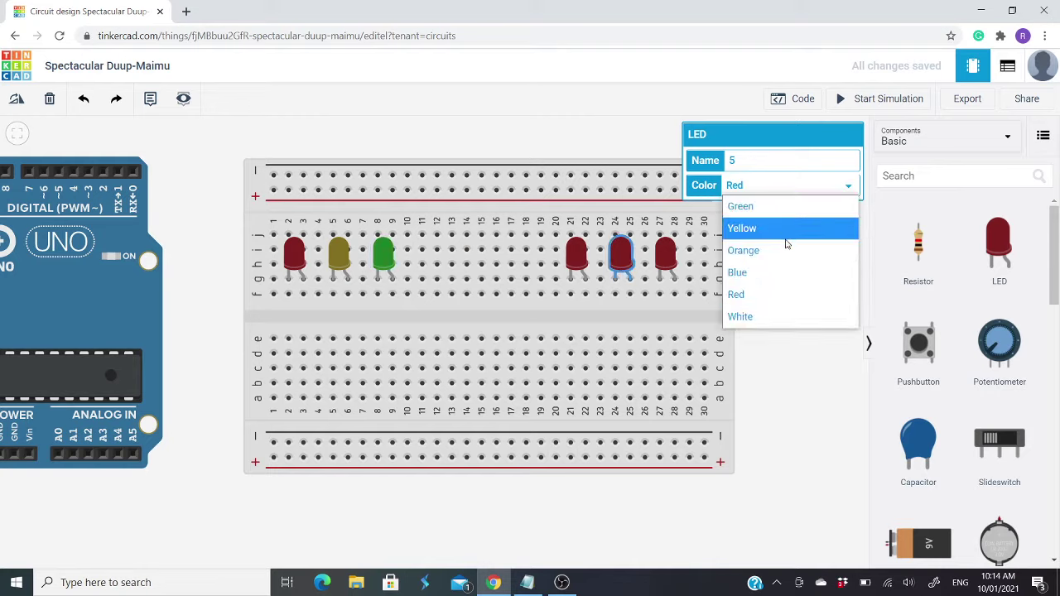
{"action": "left_click", "coordinate": [786, 230]}
{"action": "left_click", "coordinate": [666, 256]}
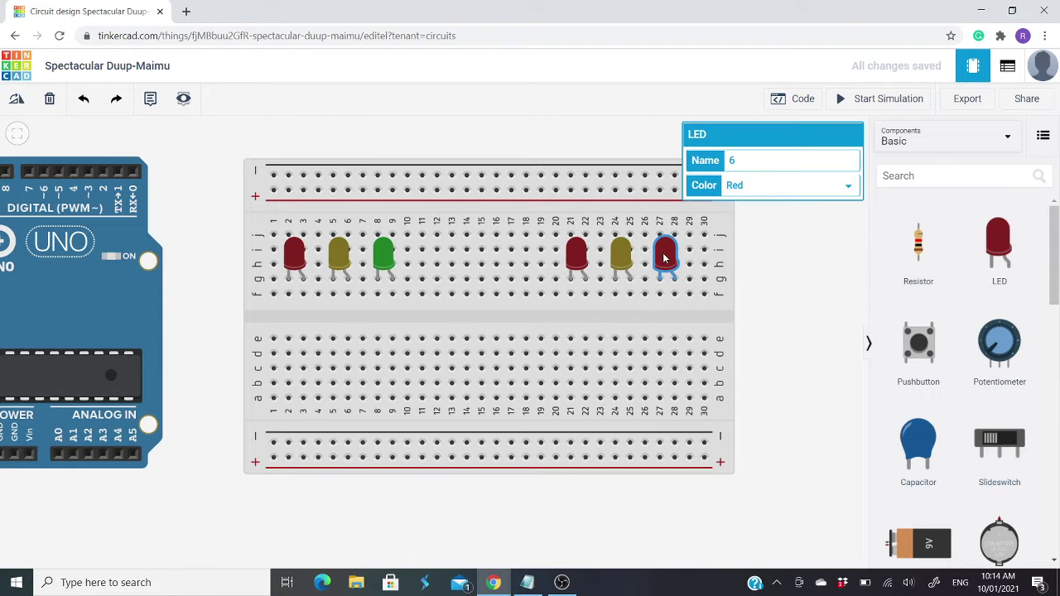
{"action": "left_click", "coordinate": [766, 189]}
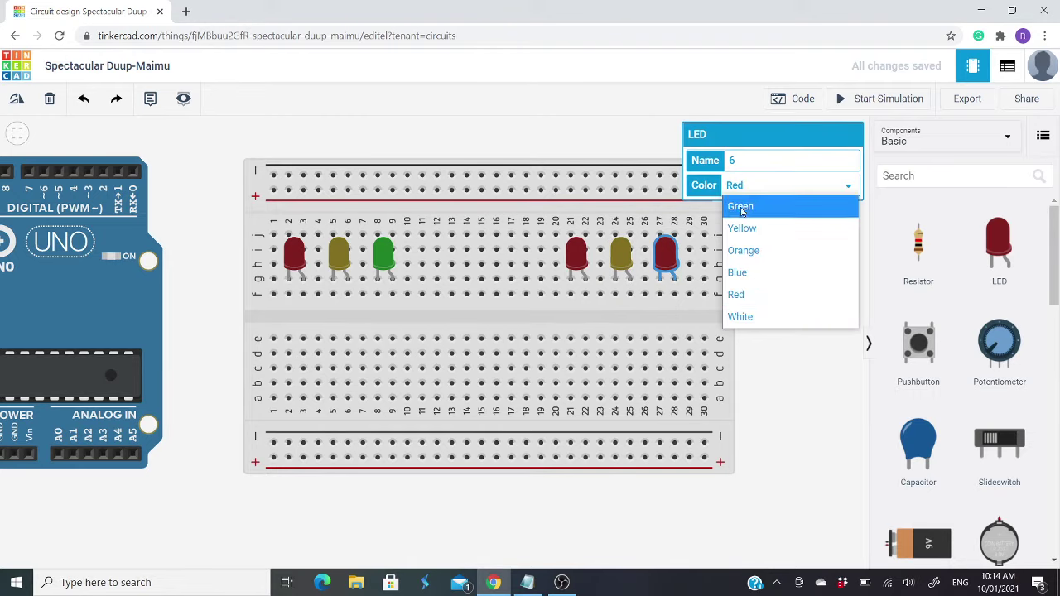
{"action": "left_click", "coordinate": [742, 207]}
{"action": "left_click", "coordinate": [779, 262]}
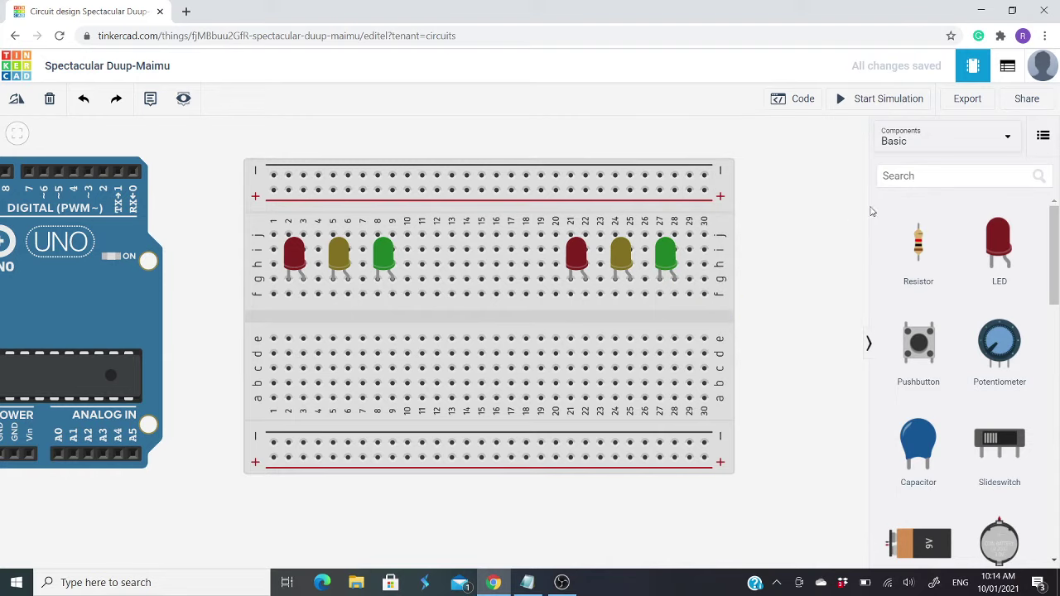
Place a 220 Ω resistor across the gap below the left red LED
{"action": "mouse_move", "coordinate": [918, 249]}
{"action": "left_mouse_down"}
{"action": "mouse_move", "coordinate": [349, 292]}
{"action": "mouse_move", "coordinate": [303, 322]}
{"action": "mouse_move", "coordinate": [303, 342]}
{"action": "left_mouse_up"}
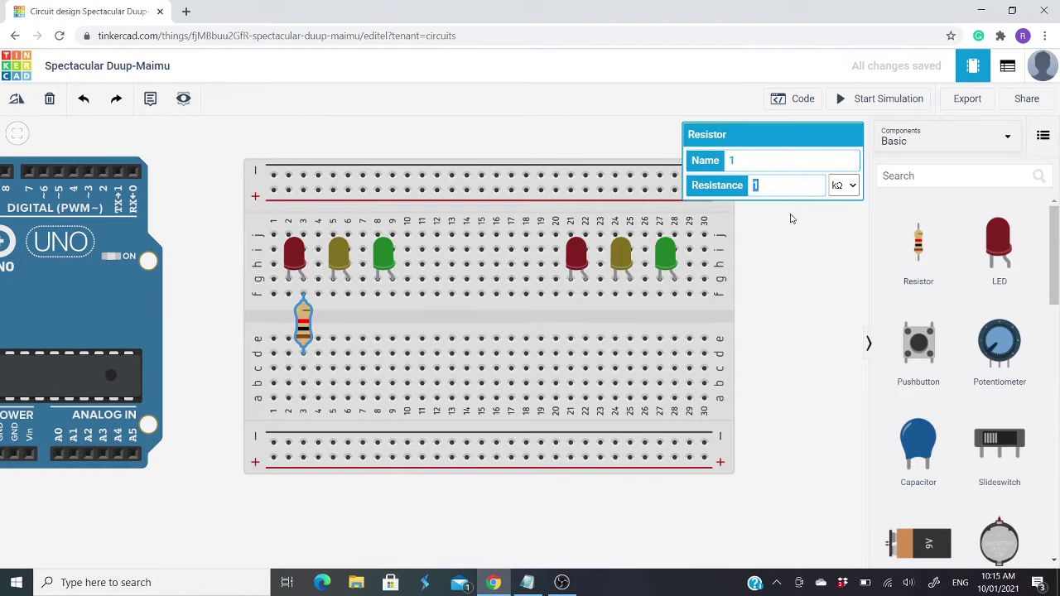
{"action": "type", "text": "220"}
{"action": "left_click", "coordinate": [843, 186]}
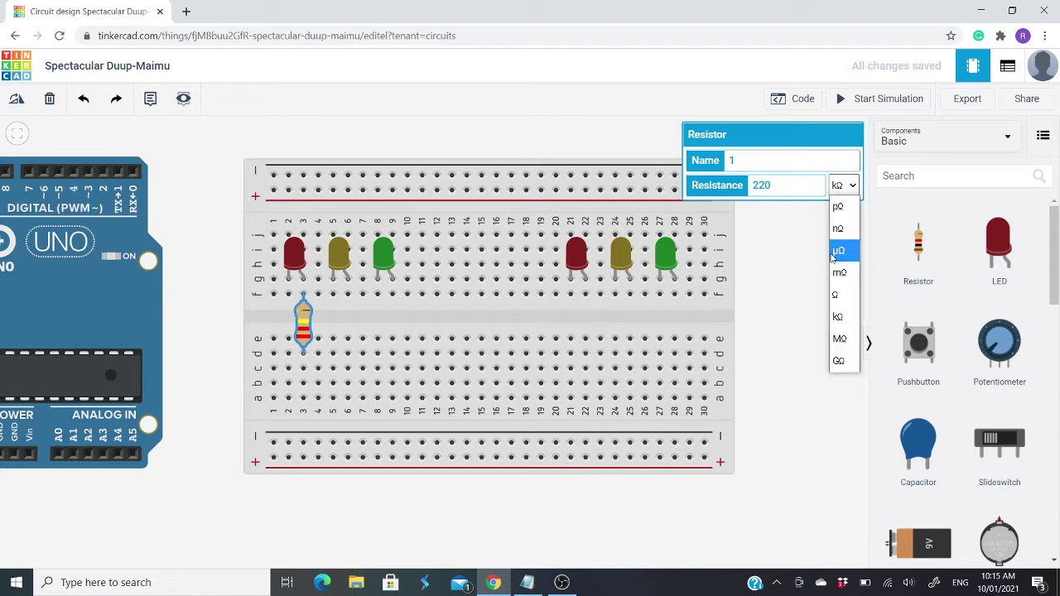
{"action": "left_click", "coordinate": [835, 295]}
{"action": "left_click", "coordinate": [802, 279]}
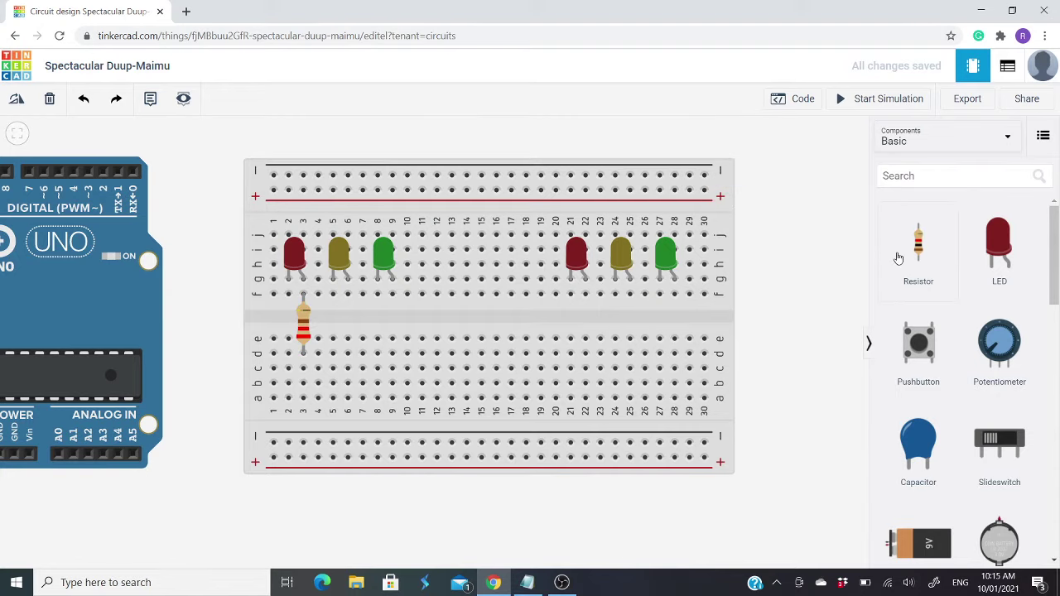
Add 220 Ω resistors below the left yellow and green LEDs
{"action": "left_click_drag", "start_coordinate": [917, 244], "coordinate": [337, 333]}
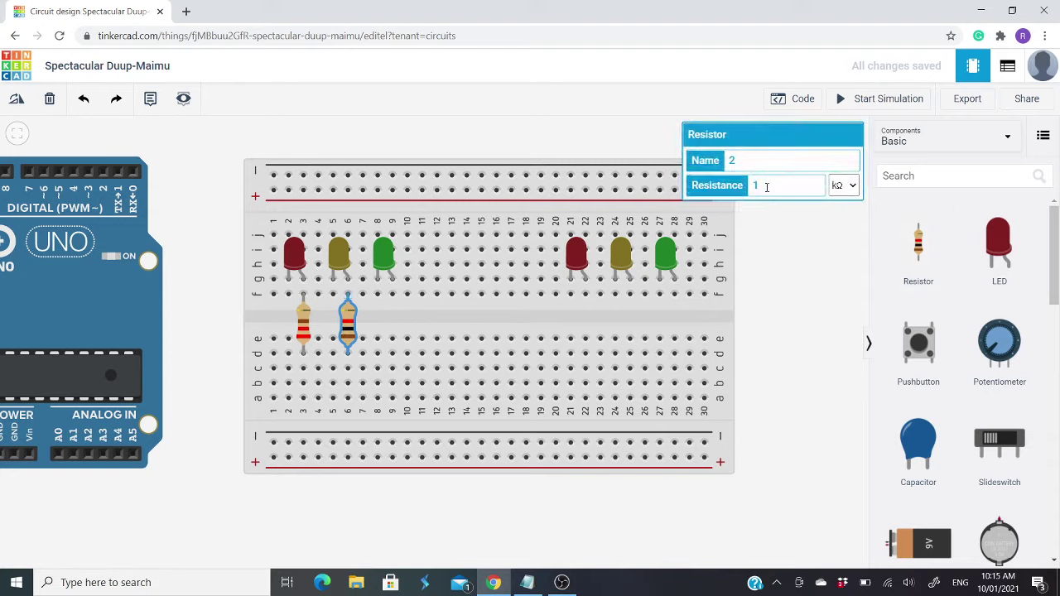
{"action": "type", "text": "220"}
{"action": "left_click", "coordinate": [845, 184]}
{"action": "left_click", "coordinate": [834, 294]}
{"action": "left_click_drag", "start_coordinate": [915, 248], "coordinate": [393, 327]}
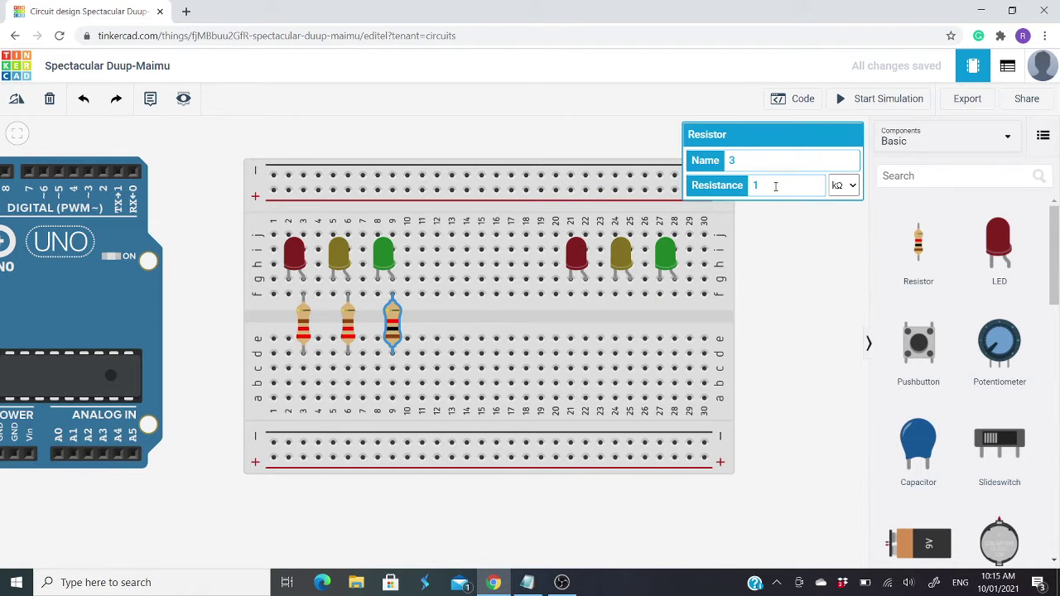
{"action": "type", "text": "20"}
{"action": "left_click", "coordinate": [843, 186]}
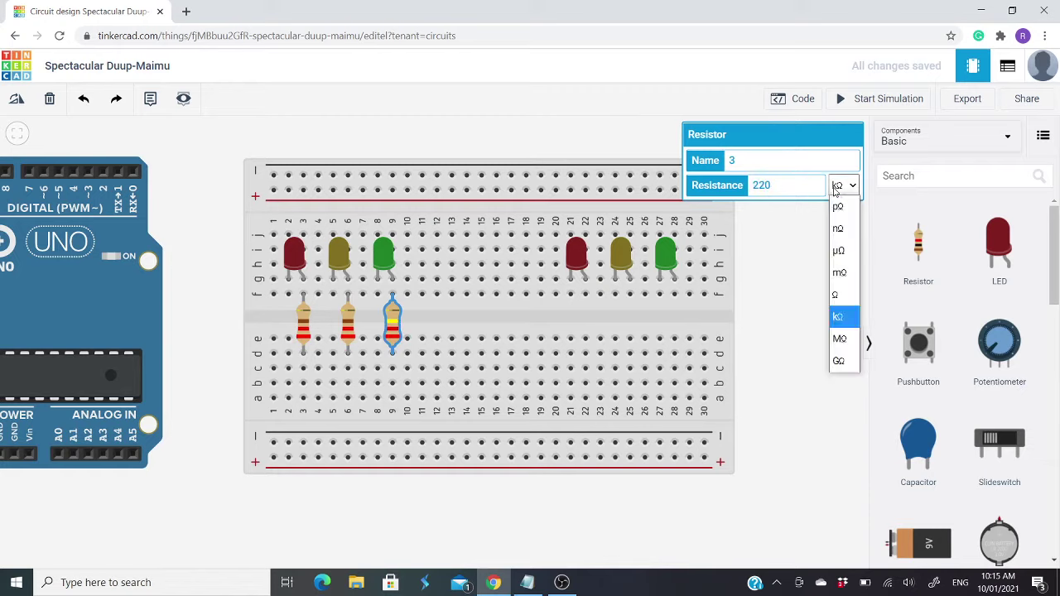
{"action": "left_click", "coordinate": [836, 294]}
Add 220 Ω resistors below the right group's red and yellow LEDs
{"action": "mouse_move", "coordinate": [916, 248]}
{"action": "left_mouse_down"}
{"action": "mouse_move", "coordinate": [579, 325]}
{"action": "mouse_move", "coordinate": [593, 326]}
{"action": "left_mouse_up"}
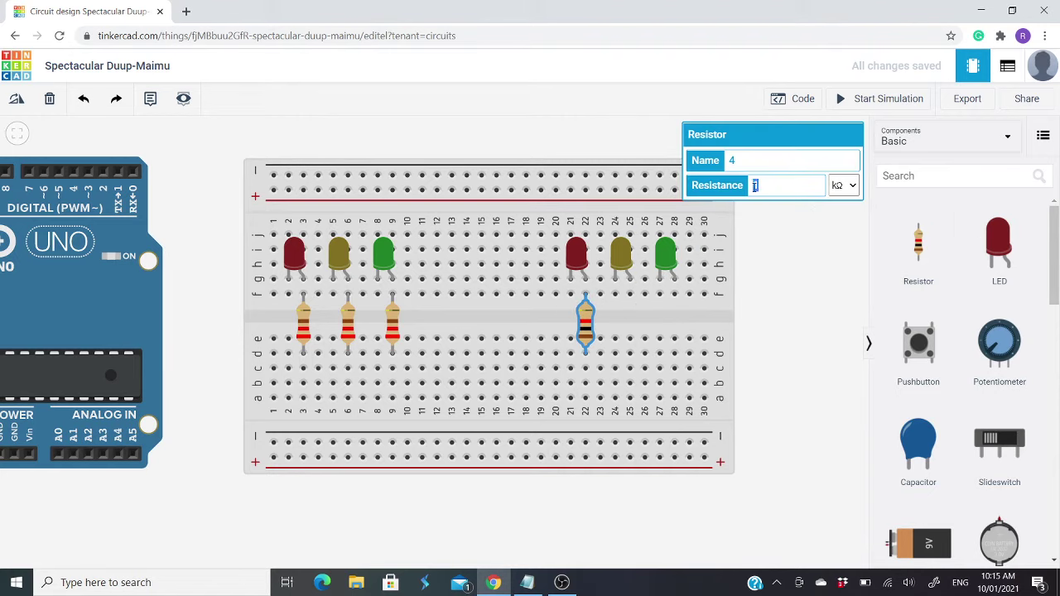
{"action": "type", "text": "20"}
{"action": "left_click", "coordinate": [843, 185]}
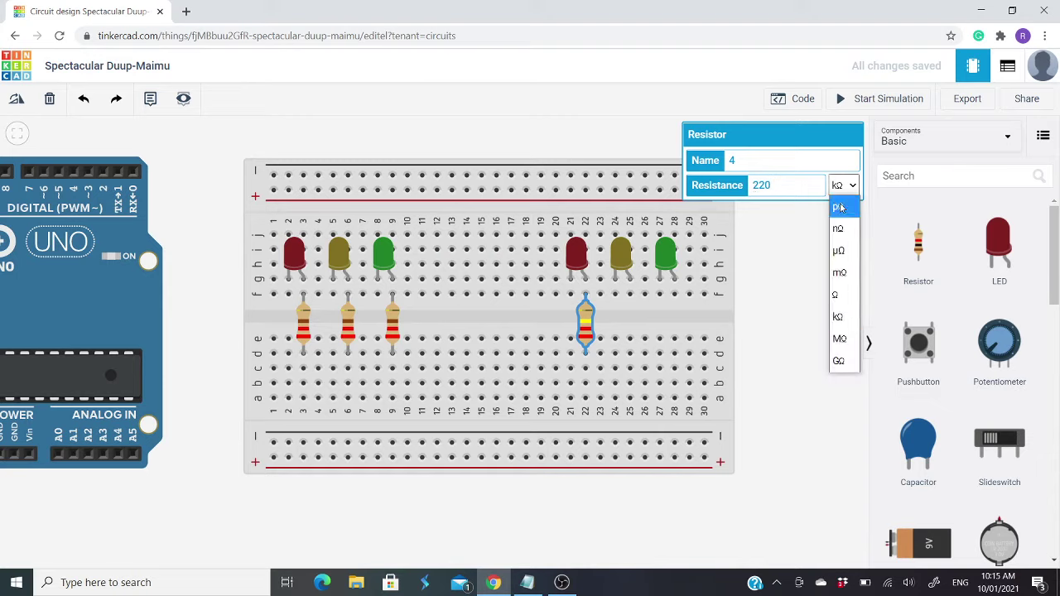
{"action": "left_click", "coordinate": [843, 296]}
{"action": "left_click_drag", "start_coordinate": [916, 250], "coordinate": [631, 326]}
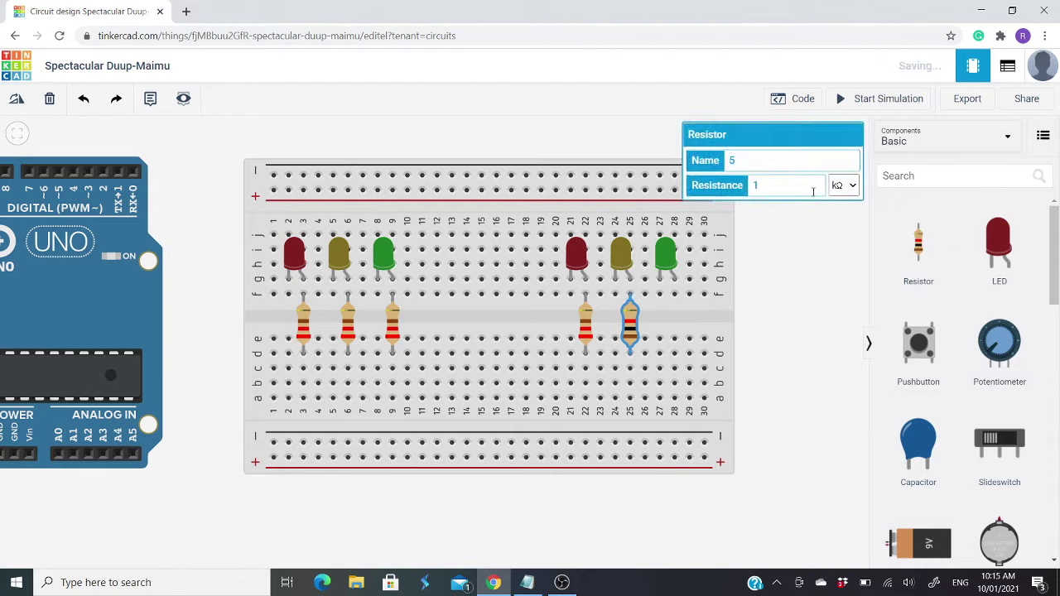
{"action": "type", "text": "20"}
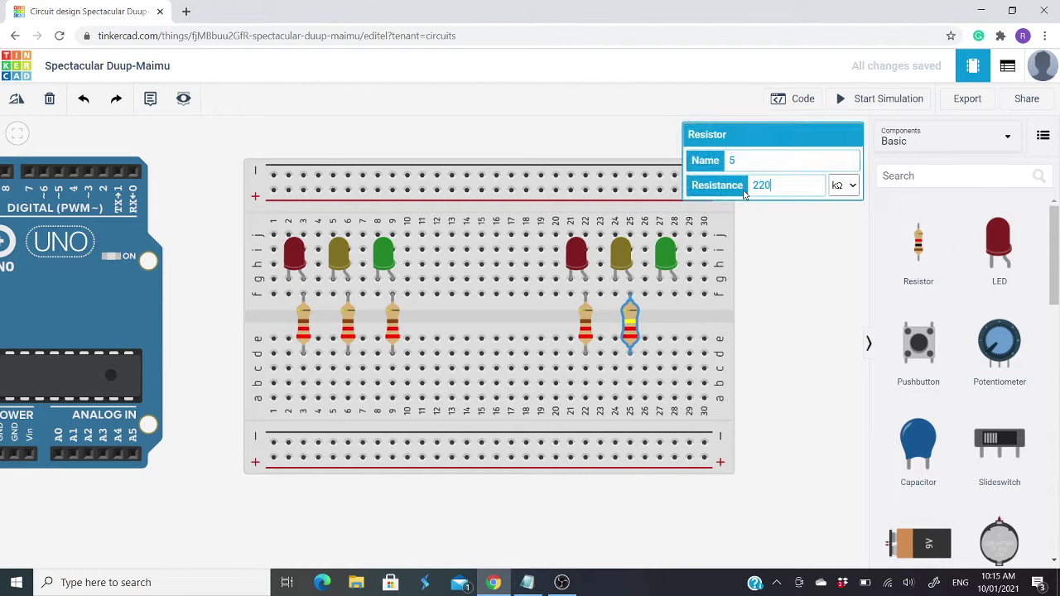
{"action": "left_click", "coordinate": [848, 185]}
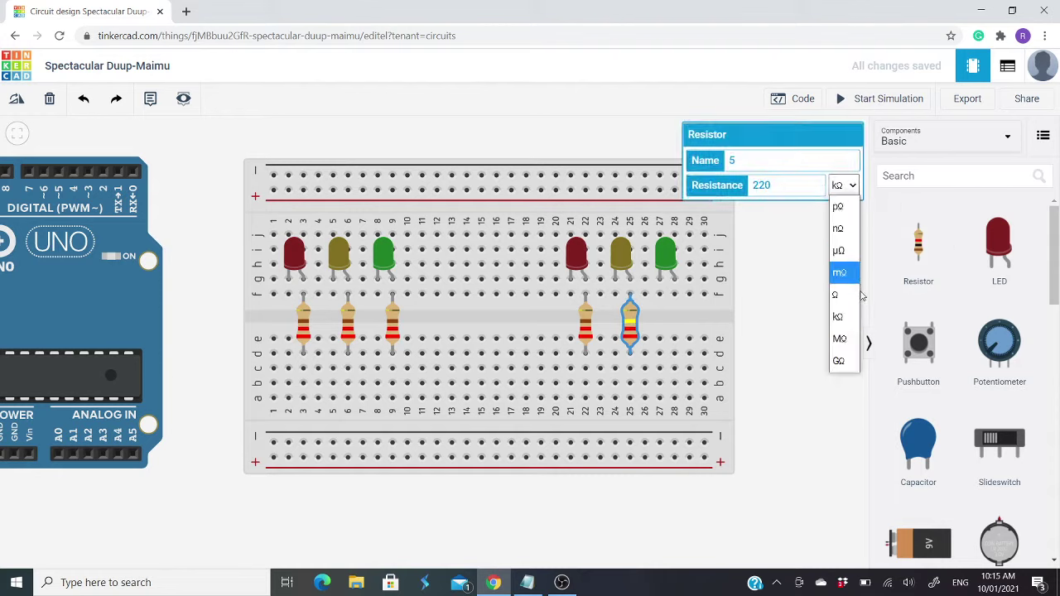
{"action": "left_click", "coordinate": [849, 296]}
Add a 220 Ω resistor below the right green LED and bring the Arduino into view
{"action": "left_click_drag", "start_coordinate": [917, 248], "coordinate": [679, 326]}
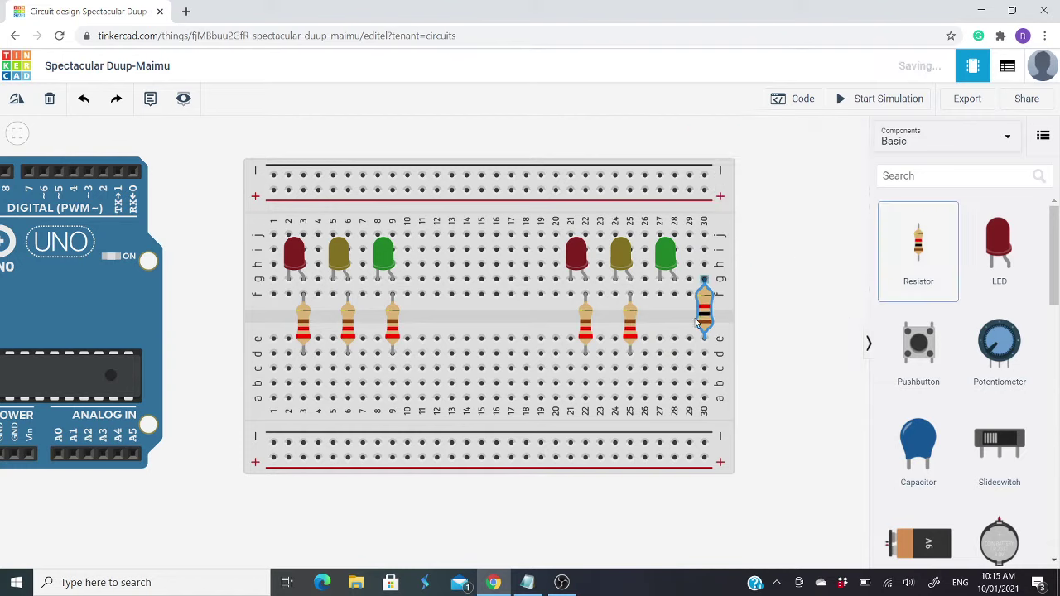
{"action": "left_click", "coordinate": [741, 189]}
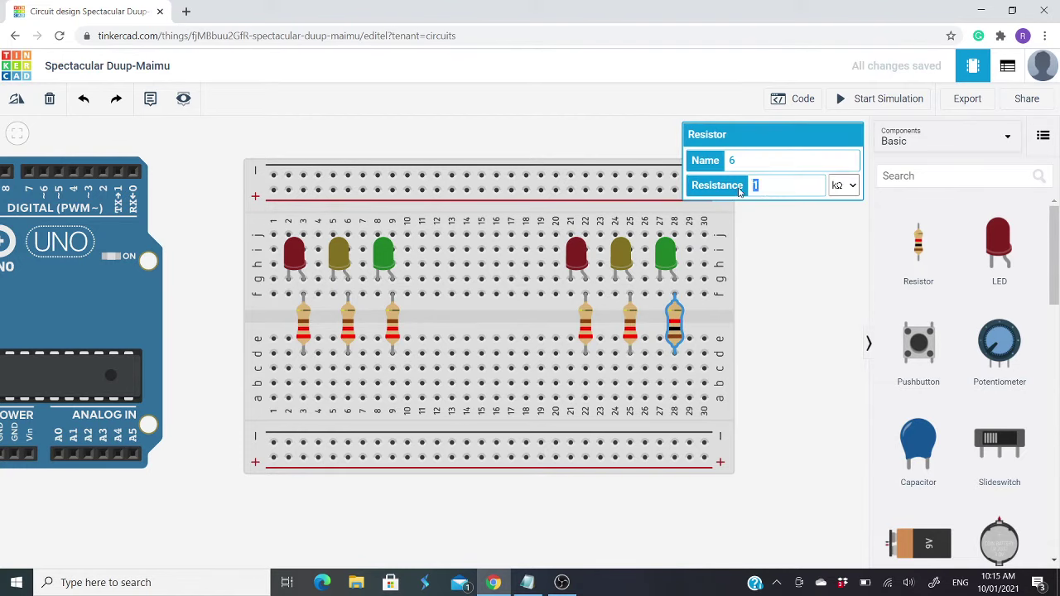
{"action": "type", "text": "20"}
{"action": "left_click", "coordinate": [843, 186]}
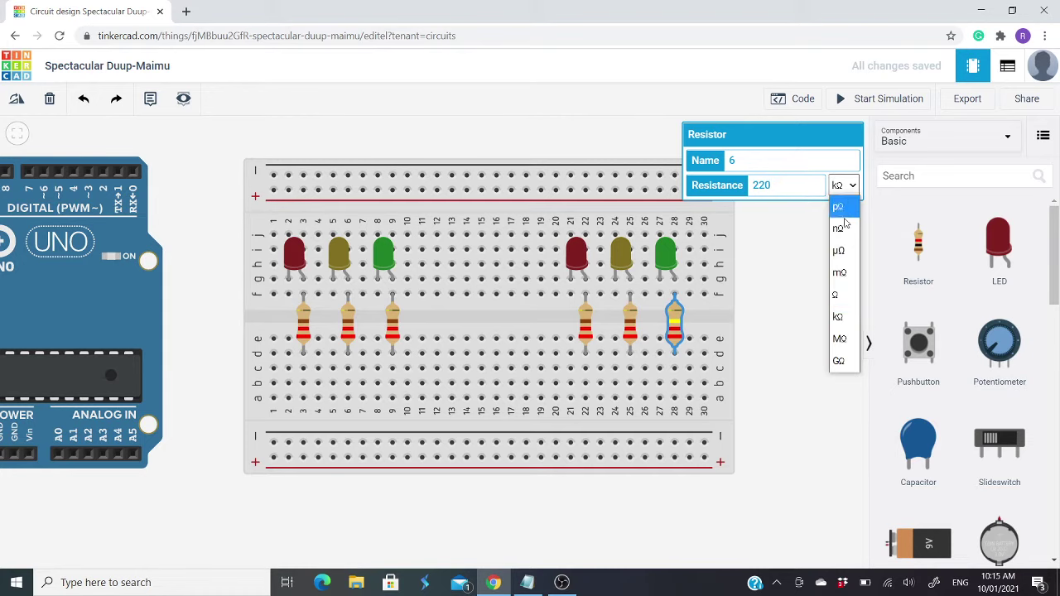
{"action": "left_click", "coordinate": [845, 297]}
{"action": "left_click", "coordinate": [820, 302]}
{"action": "scroll", "coordinate": [803, 263], "scroll_direction": "up", "scroll_amount": 2}
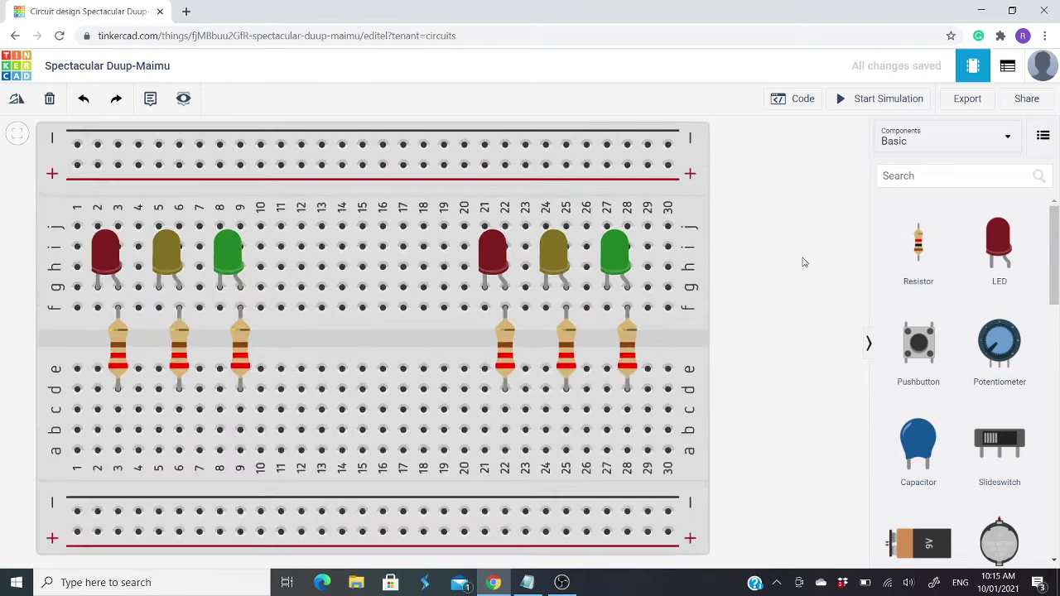
{"action": "scroll", "coordinate": [804, 262], "scroll_direction": "down", "scroll_amount": 3}
{"action": "middle_click_drag", "start_coordinate": [328, 149], "coordinate": [376, 146]}
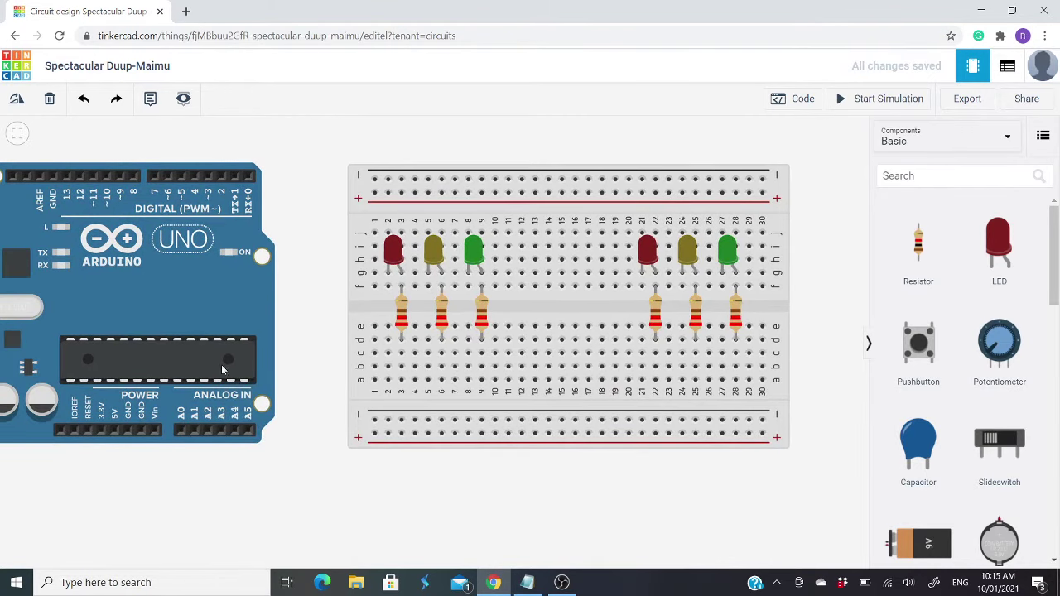
Route a red wire from the Arduino 5V pin to the breadboard's top + rail
{"action": "left_click", "coordinate": [115, 431]}
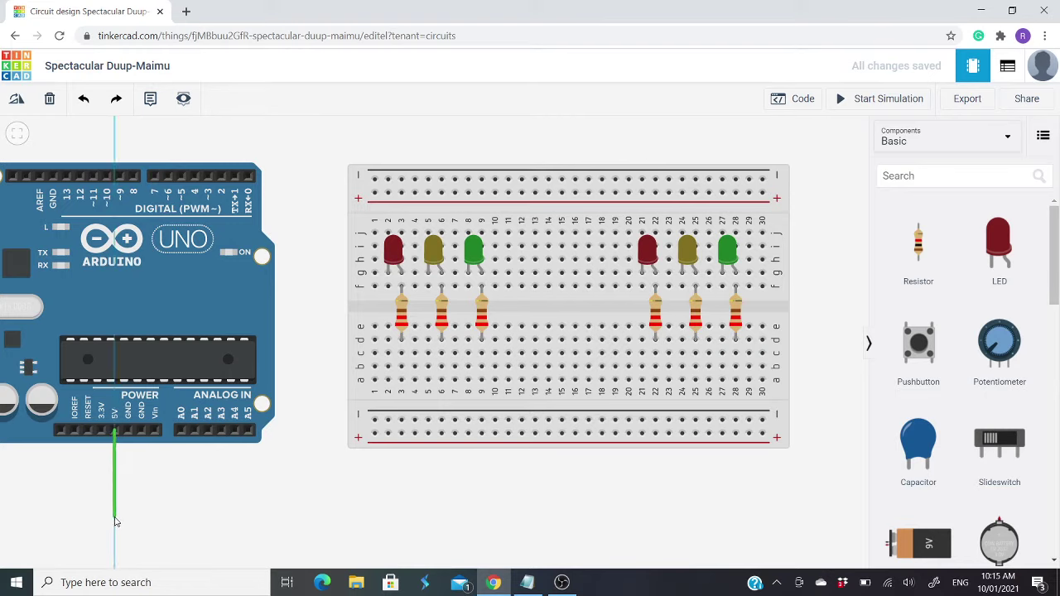
{"action": "left_click", "coordinate": [115, 524]}
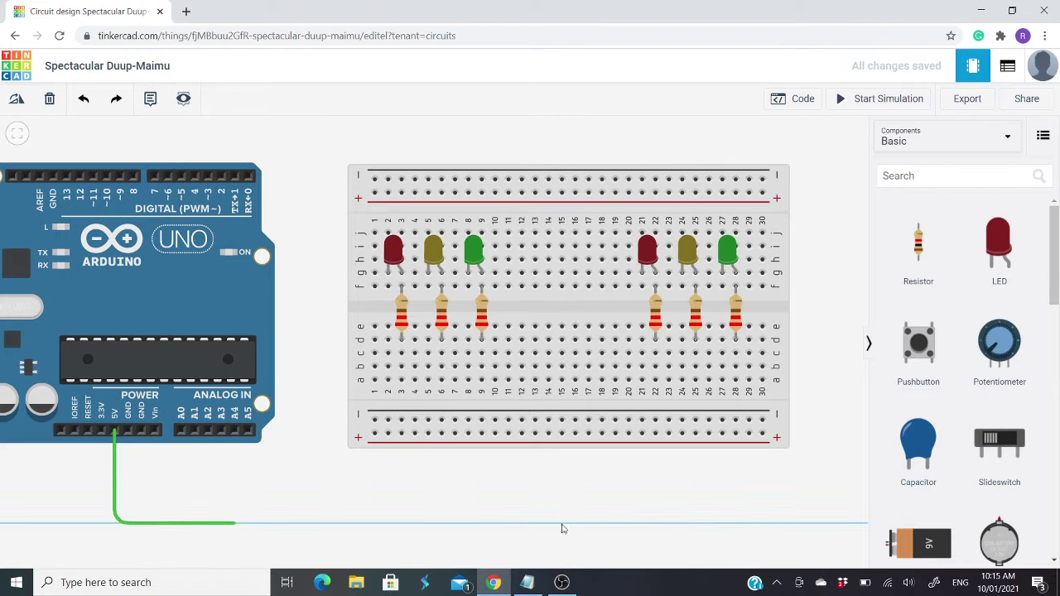
{"action": "left_click", "coordinate": [860, 524]}
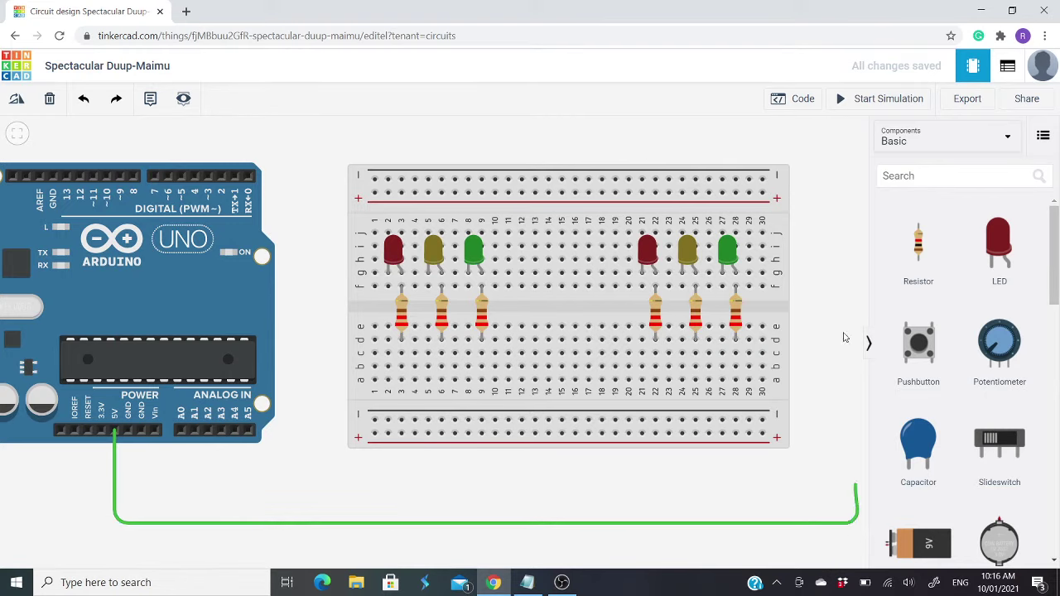
{"action": "left_click", "coordinate": [861, 197]}
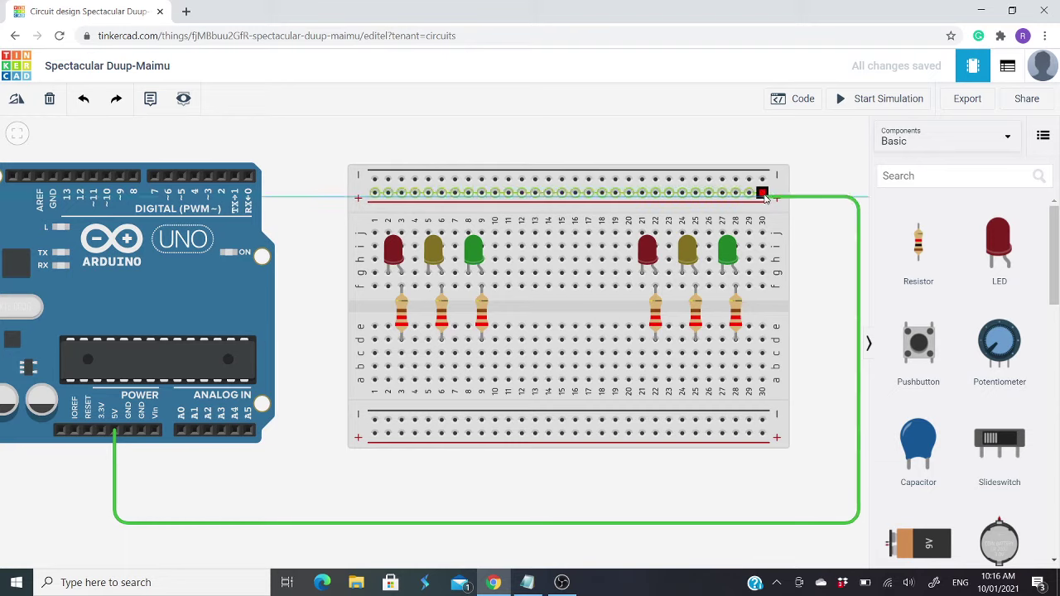
{"action": "left_click", "coordinate": [763, 193]}
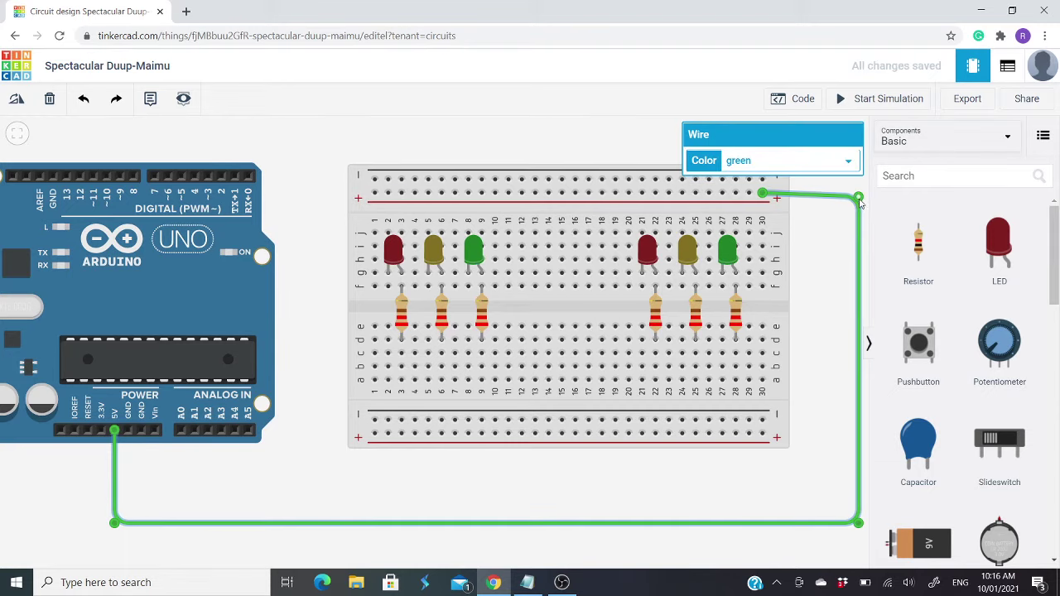
{"action": "left_click", "coordinate": [846, 162]}
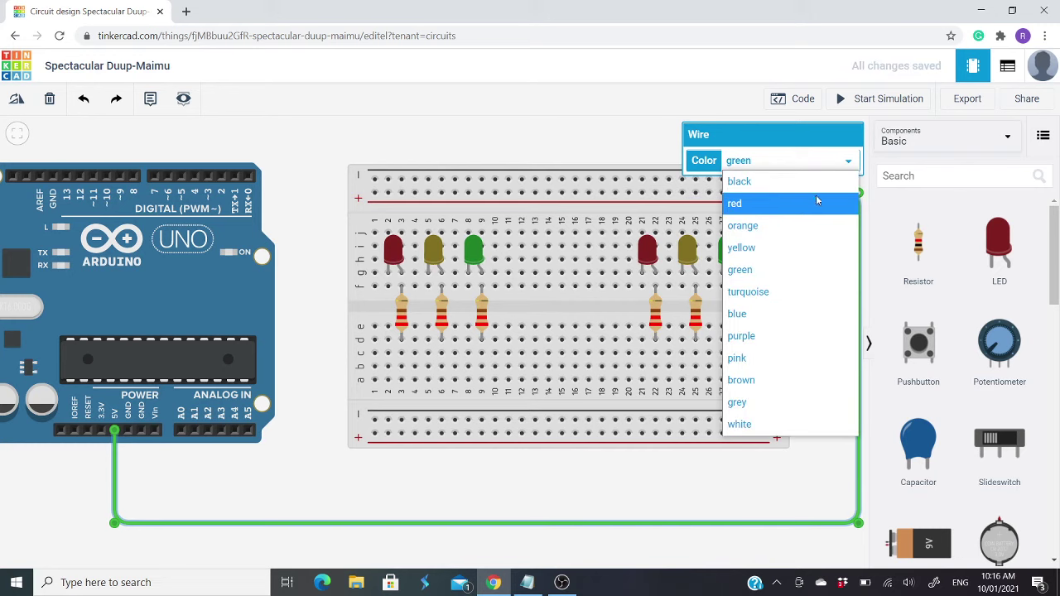
{"action": "left_click", "coordinate": [782, 205]}
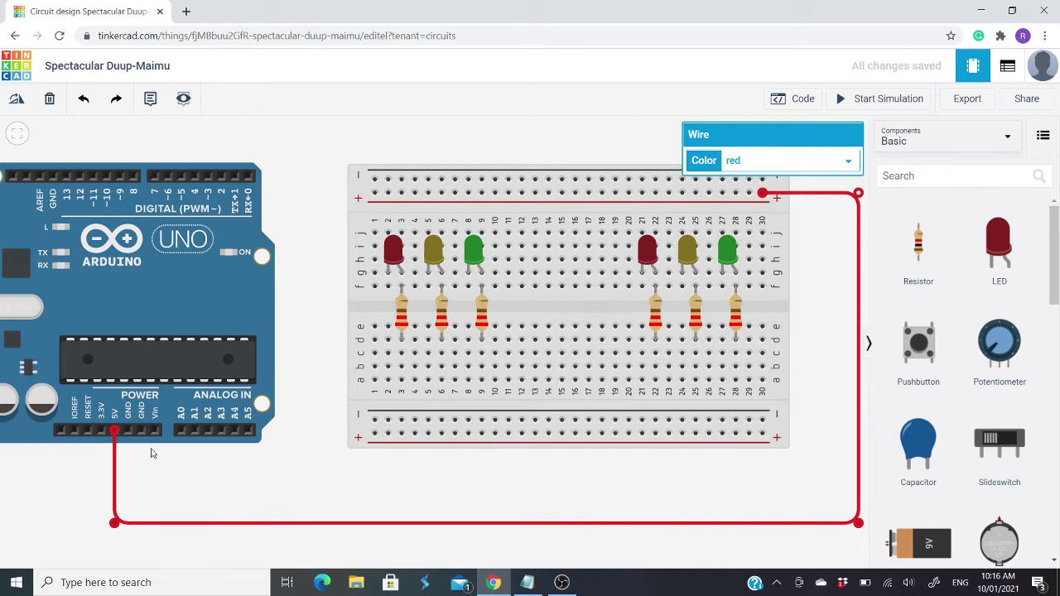
Route a black wire from the Arduino GND pin to the top − rail
{"action": "left_click", "coordinate": [128, 431]}
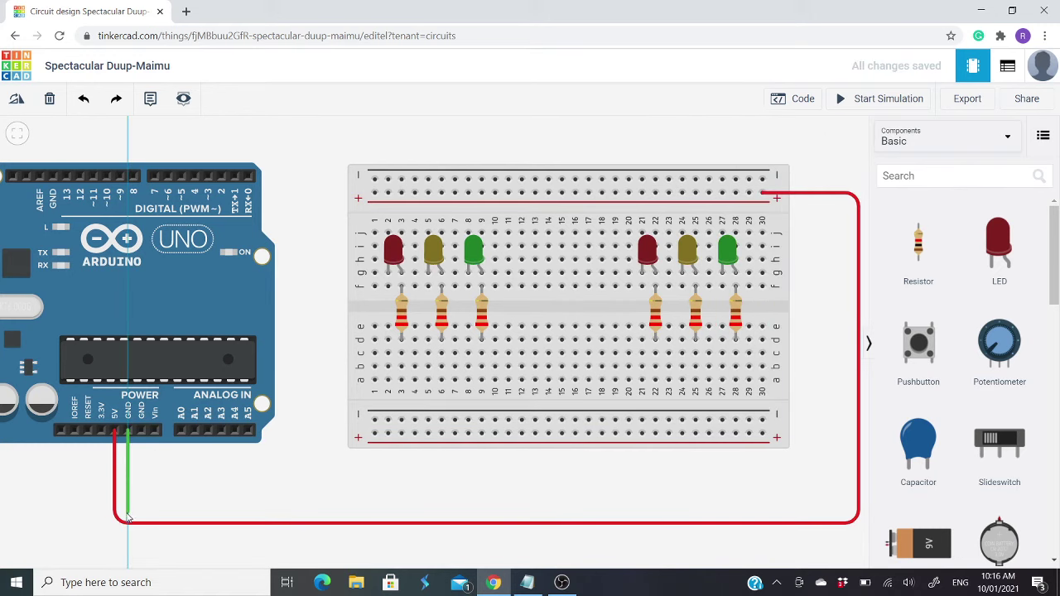
{"action": "left_click", "coordinate": [846, 514]}
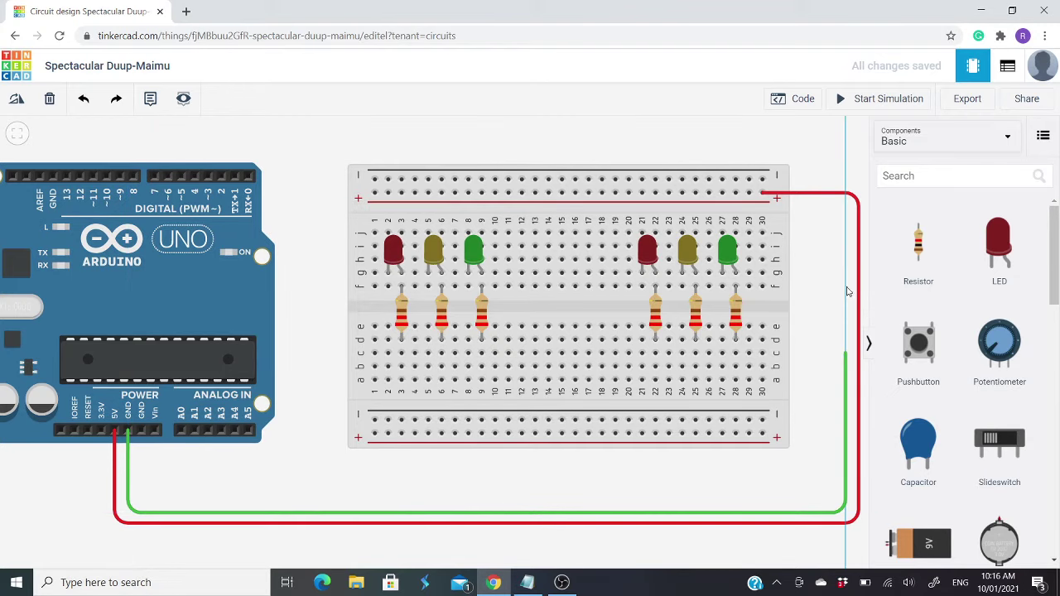
{"action": "left_click", "coordinate": [843, 180]}
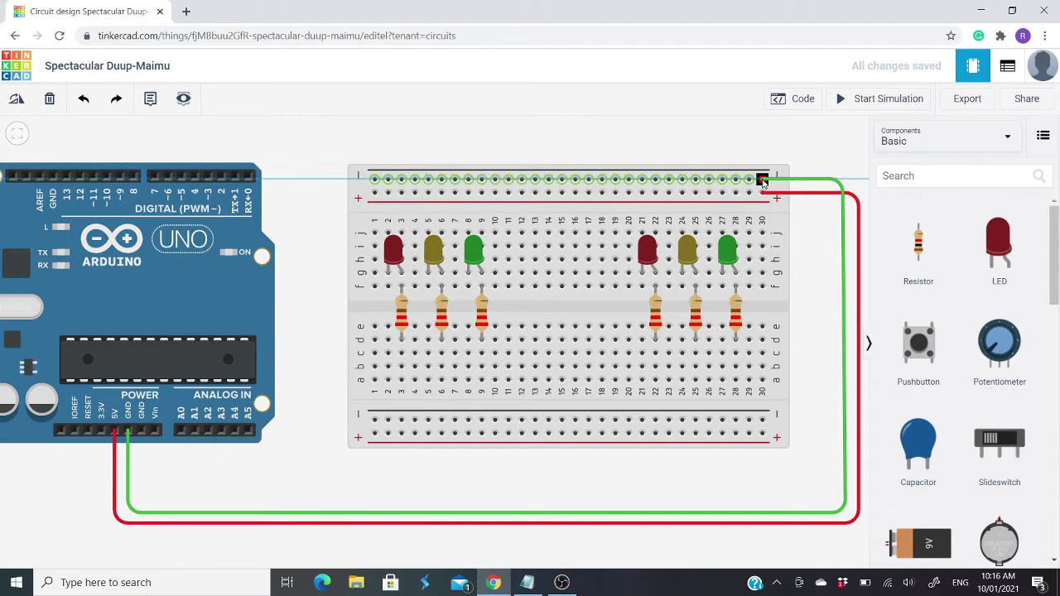
{"action": "left_click", "coordinate": [762, 179]}
{"action": "left_click", "coordinate": [822, 168]}
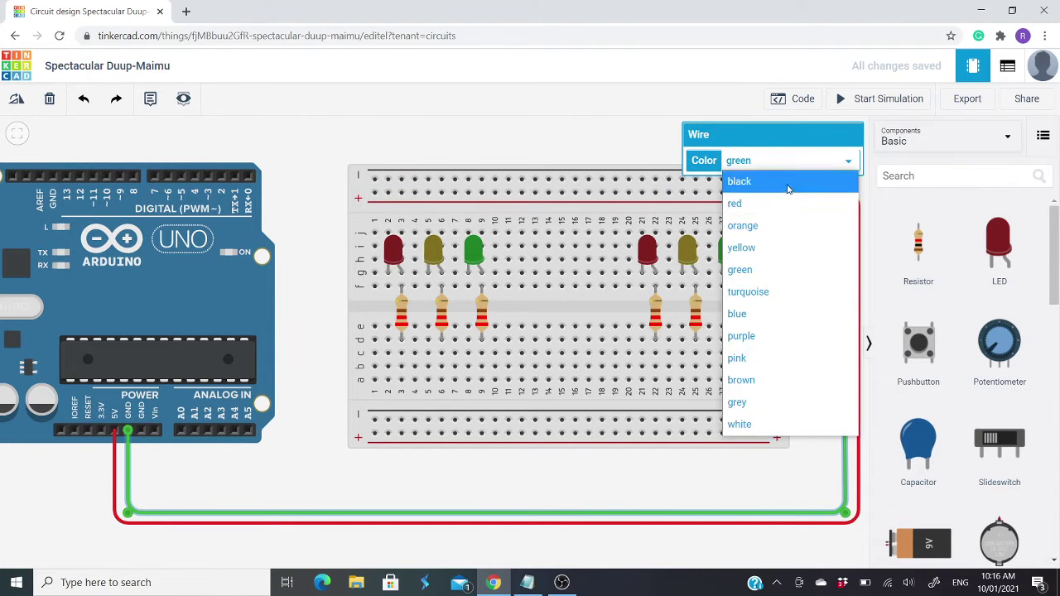
{"action": "left_click", "coordinate": [786, 182]}
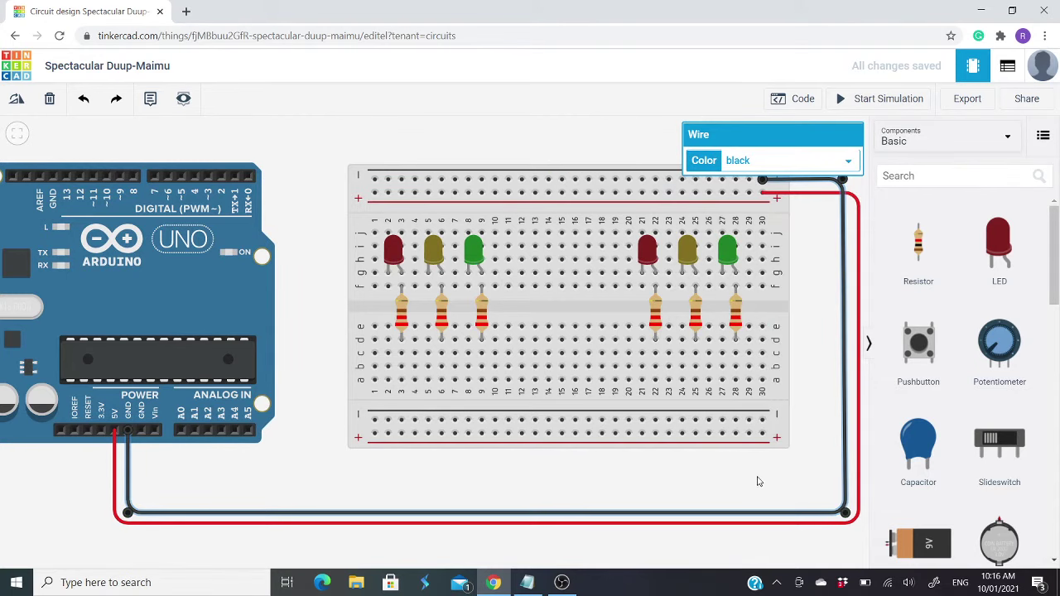
{"action": "left_click", "coordinate": [587, 138]}
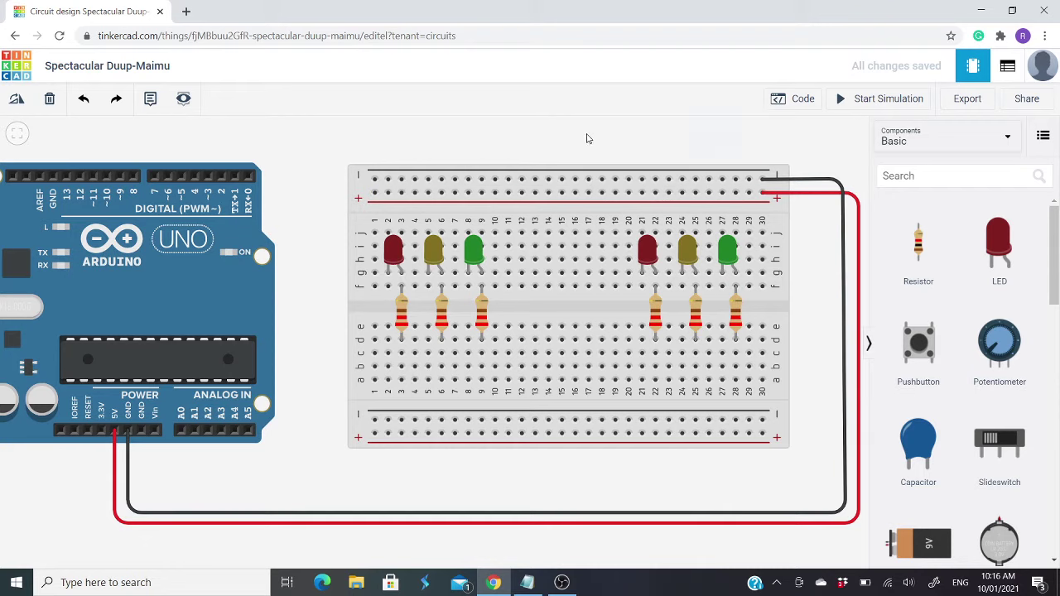
Ground the right LEDs (columns 27, 24, 21) to the top − rail with black wires
{"action": "left_click", "coordinate": [722, 234]}
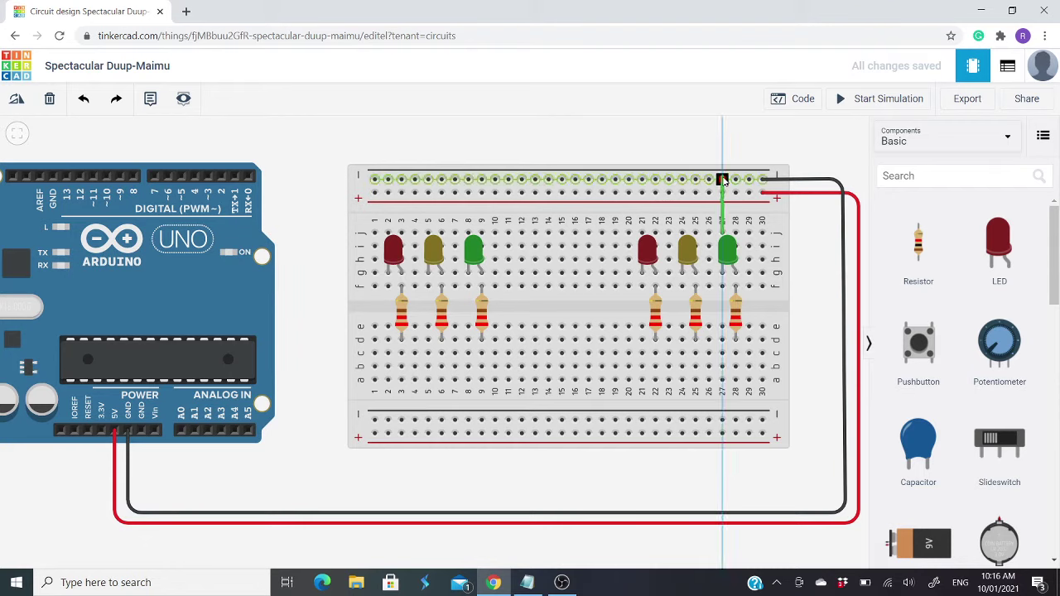
{"action": "left_click", "coordinate": [722, 180]}
{"action": "left_click", "coordinate": [747, 162]}
{"action": "left_click", "coordinate": [737, 180]}
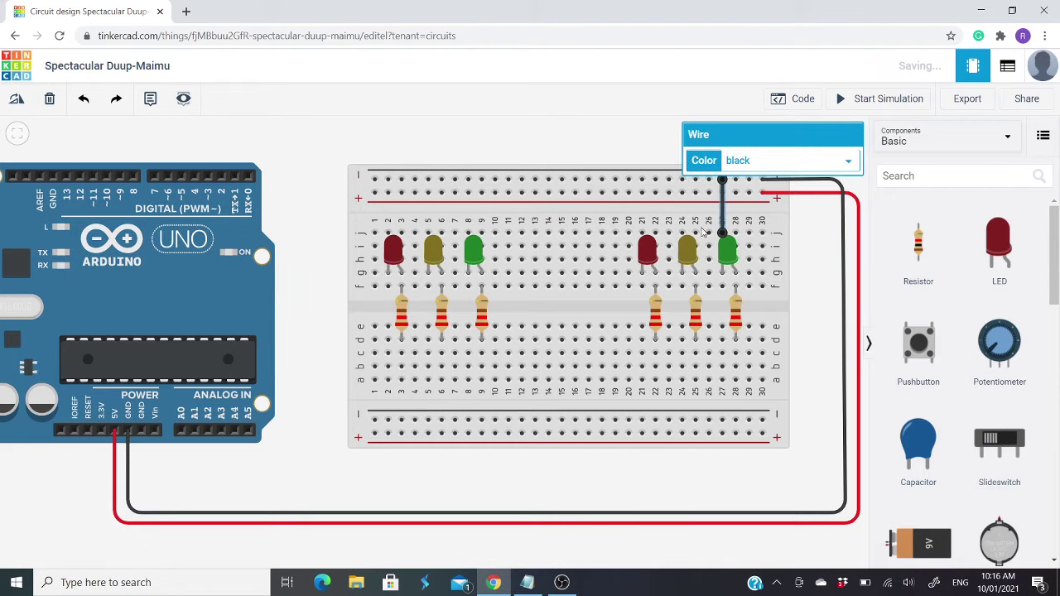
{"action": "left_click", "coordinate": [682, 233]}
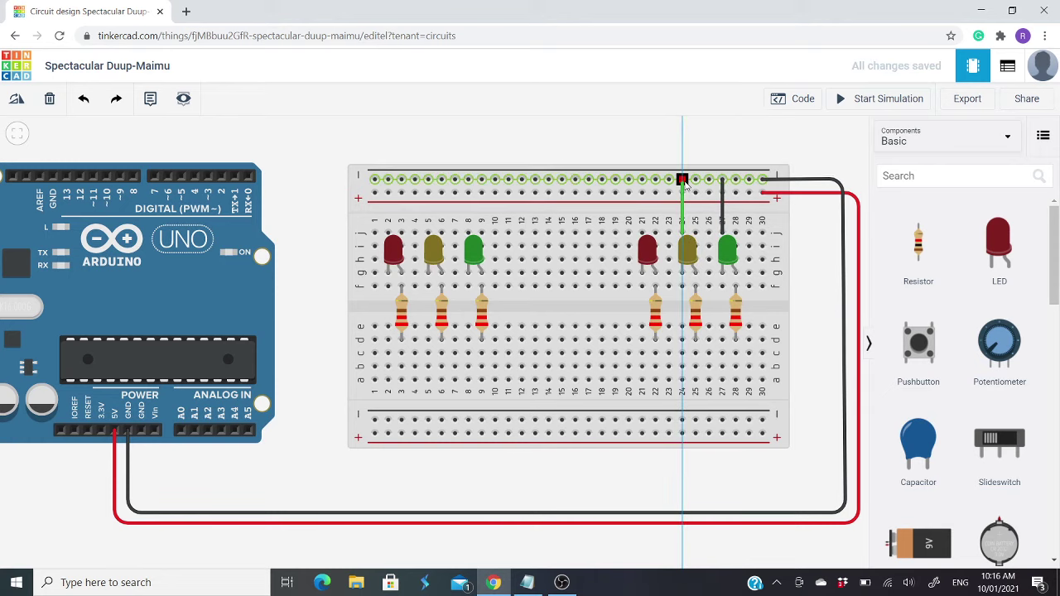
{"action": "left_click", "coordinate": [682, 180]}
{"action": "left_click", "coordinate": [762, 160]}
{"action": "left_click", "coordinate": [762, 179]}
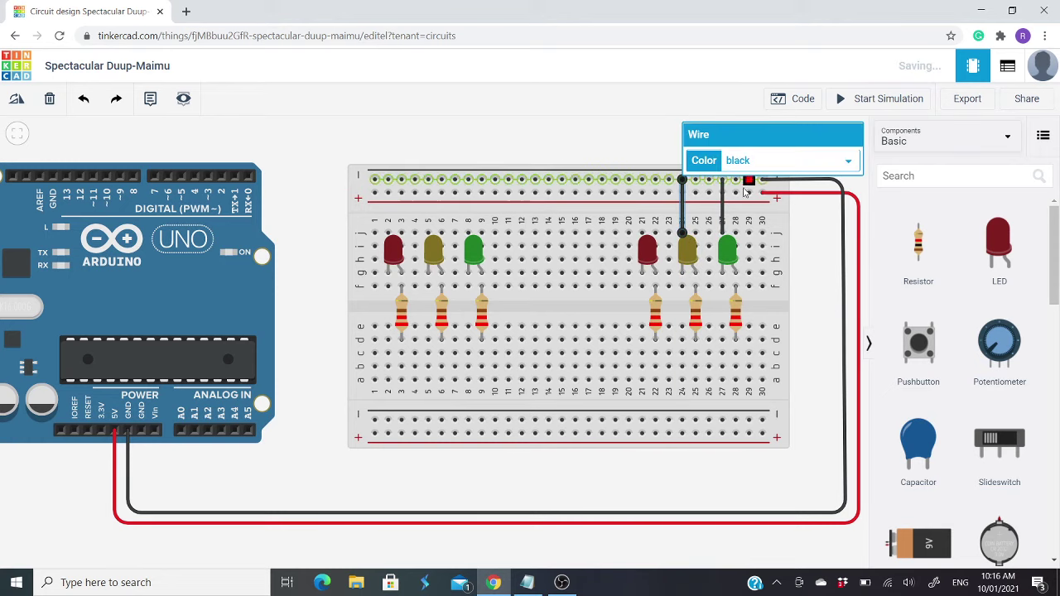
{"action": "left_click", "coordinate": [642, 233]}
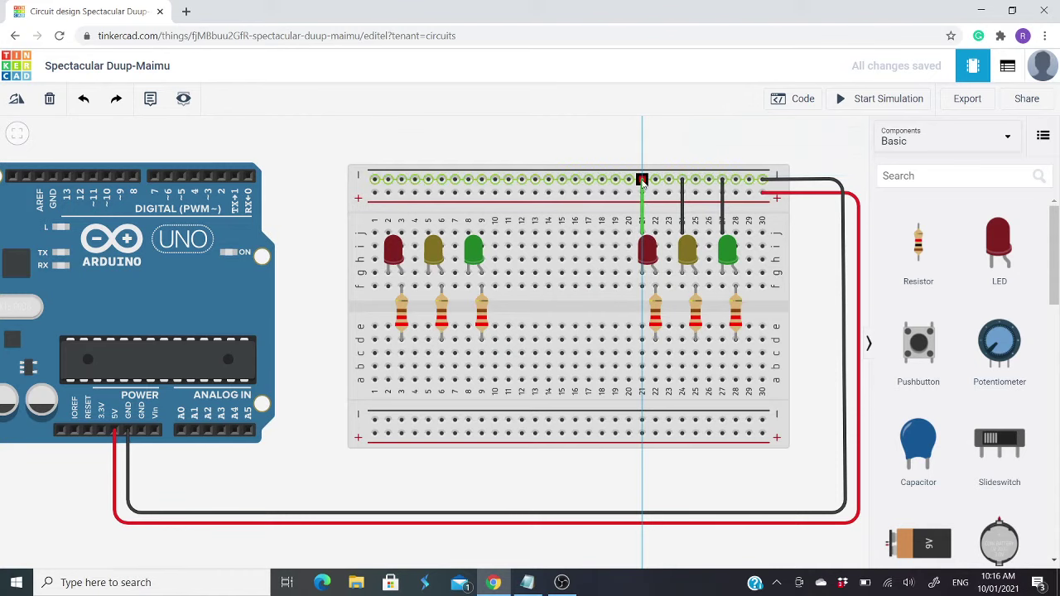
{"action": "left_click", "coordinate": [641, 180]}
{"action": "left_click", "coordinate": [740, 161]}
{"action": "left_click", "coordinate": [741, 180]}
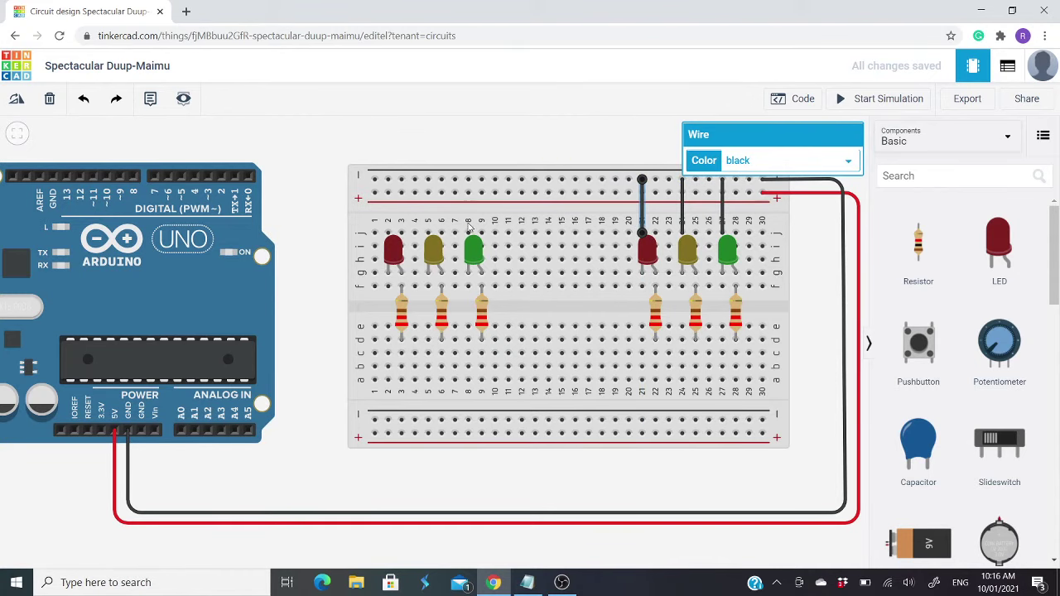
Ground the left LEDs (columns 8, 5, 2) to the top − rail with black wires
{"action": "left_click", "coordinate": [469, 233]}
{"action": "left_click", "coordinate": [469, 180]}
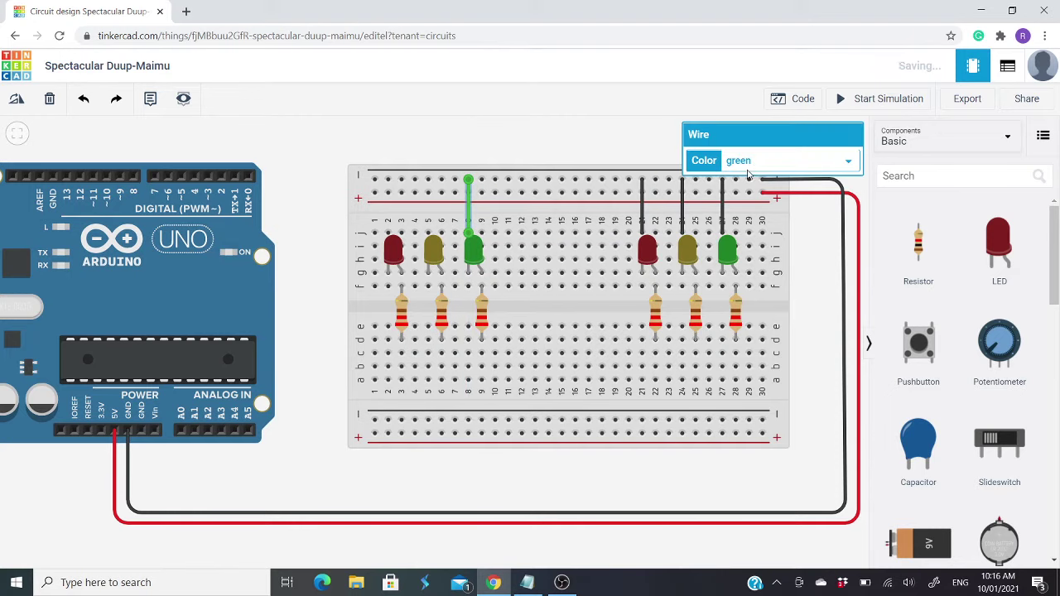
{"action": "left_click", "coordinate": [747, 166]}
{"action": "left_click", "coordinate": [749, 179]}
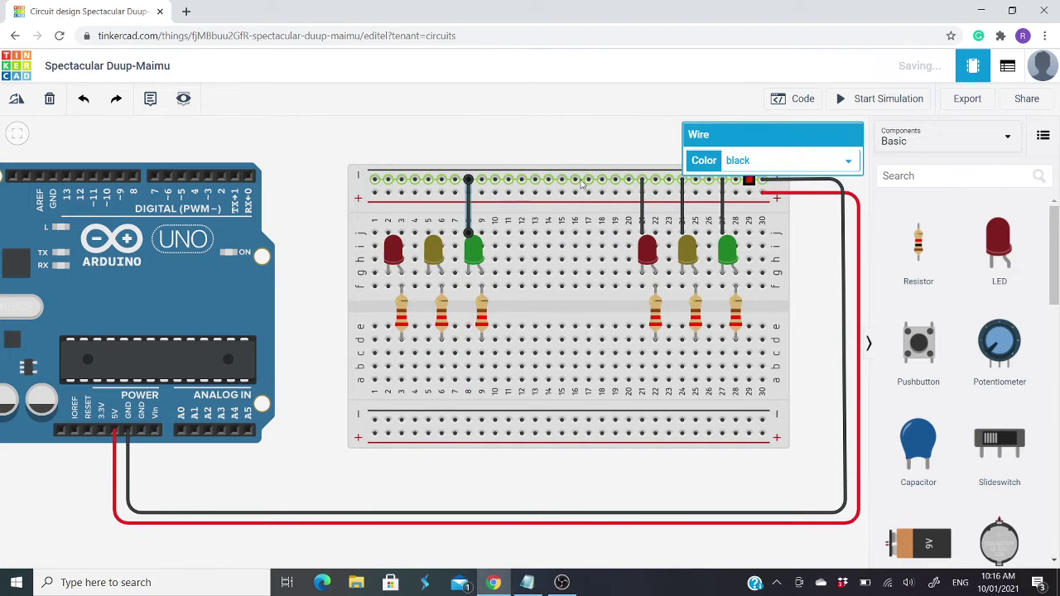
{"action": "left_click", "coordinate": [427, 232]}
{"action": "left_click", "coordinate": [428, 180]}
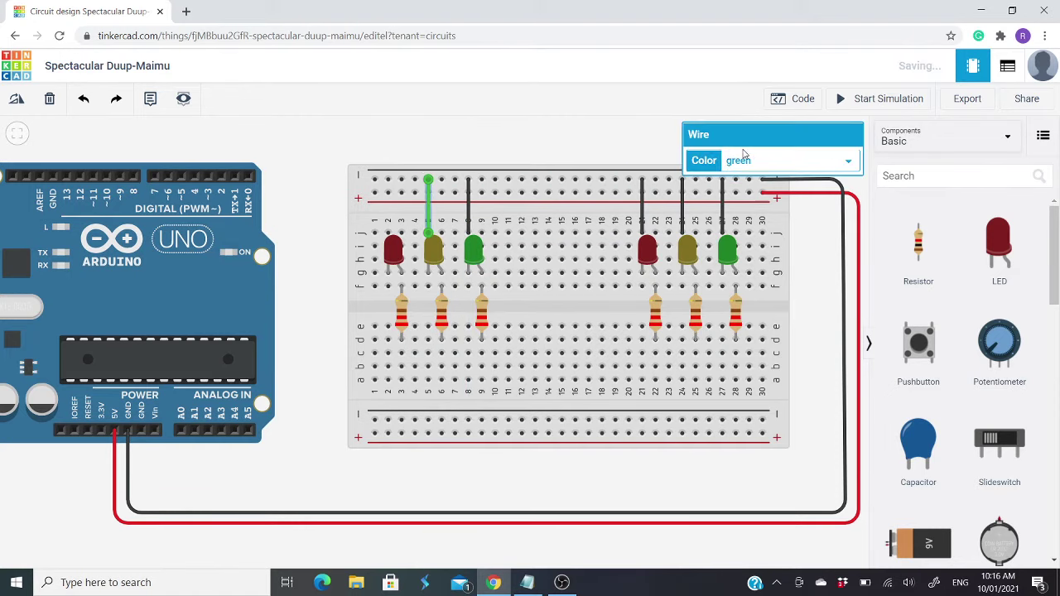
{"action": "left_click", "coordinate": [752, 162]}
{"action": "left_click", "coordinate": [749, 178]}
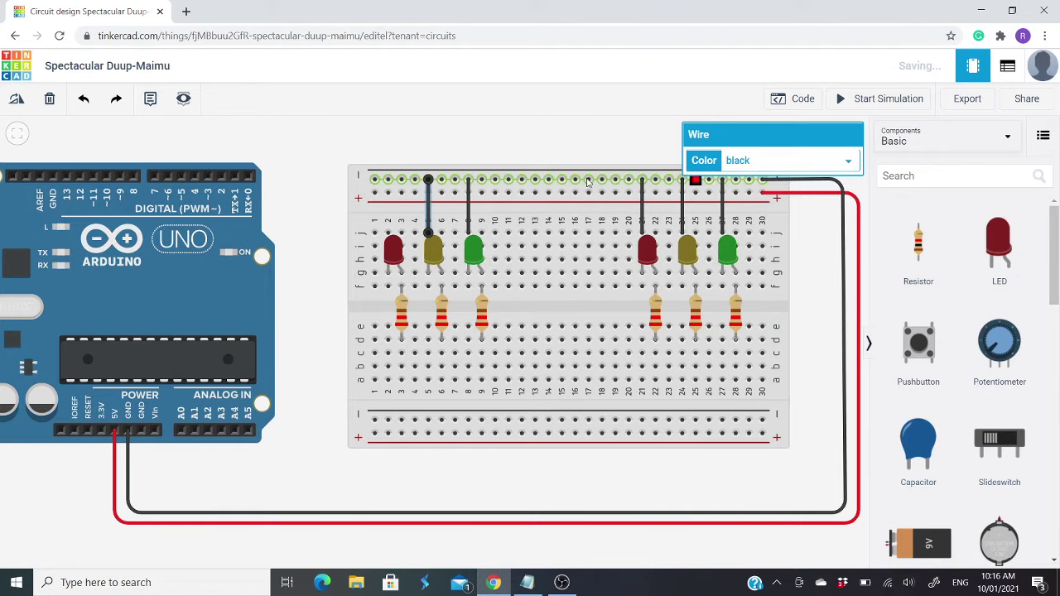
{"action": "left_click", "coordinate": [388, 233]}
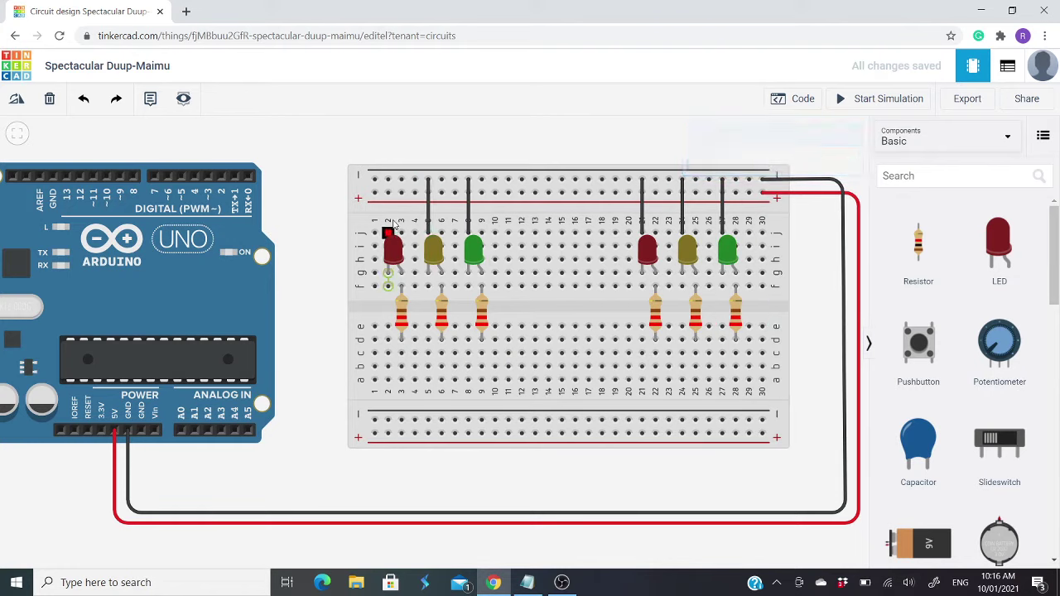
{"action": "left_click", "coordinate": [387, 179]}
{"action": "left_click", "coordinate": [743, 163]}
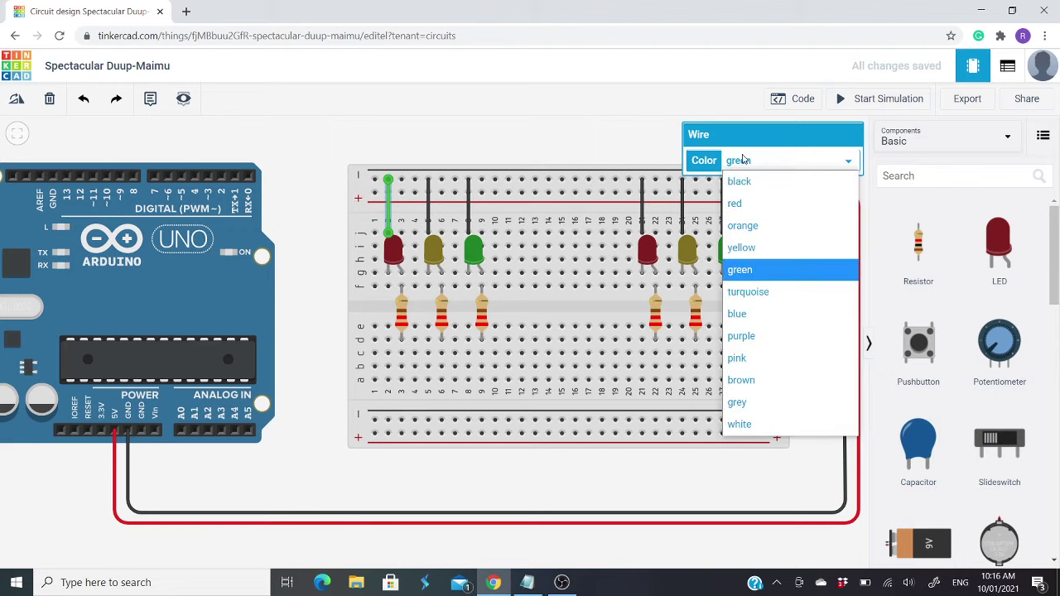
{"action": "left_click", "coordinate": [745, 179]}
{"action": "left_click", "coordinate": [534, 160]}
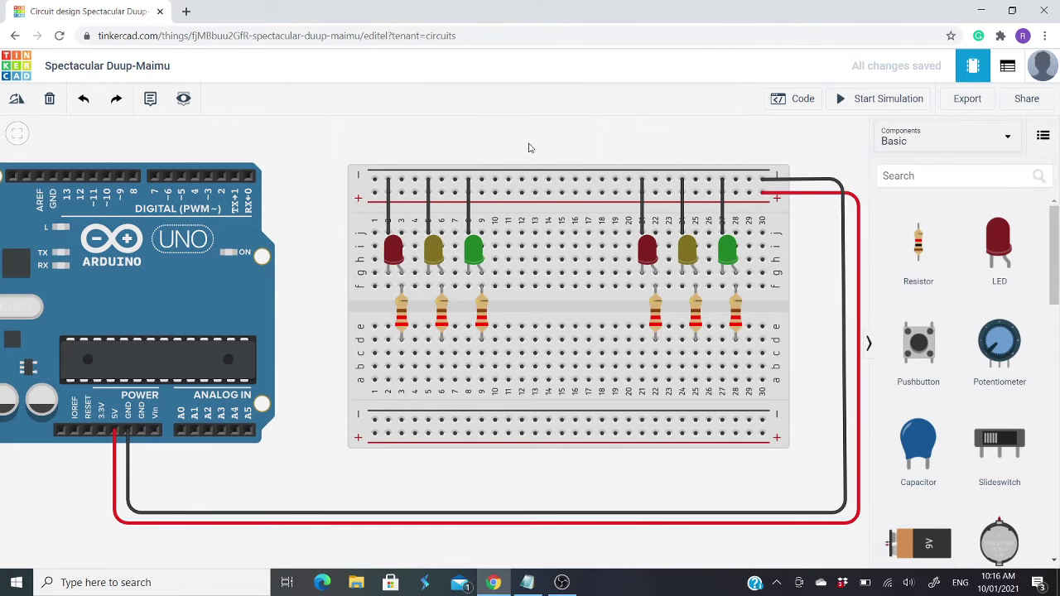
{"action": "left_click_drag", "start_coordinate": [527, 146], "coordinate": [587, 162]}
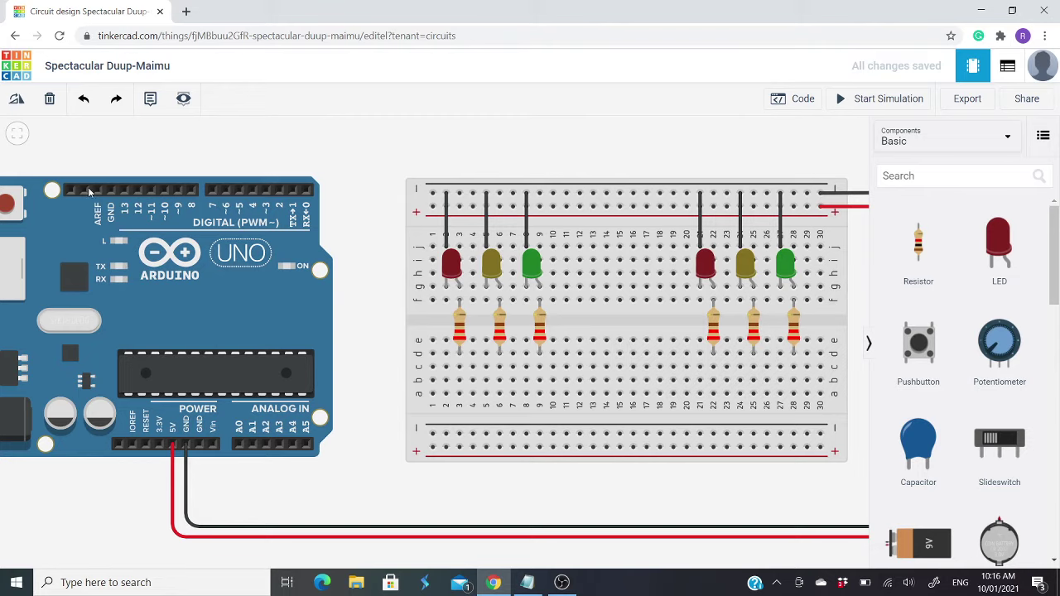
Run a green wire from Arduino pin 8 over the board to breadboard hole a9
{"action": "left_click", "coordinate": [193, 189]}
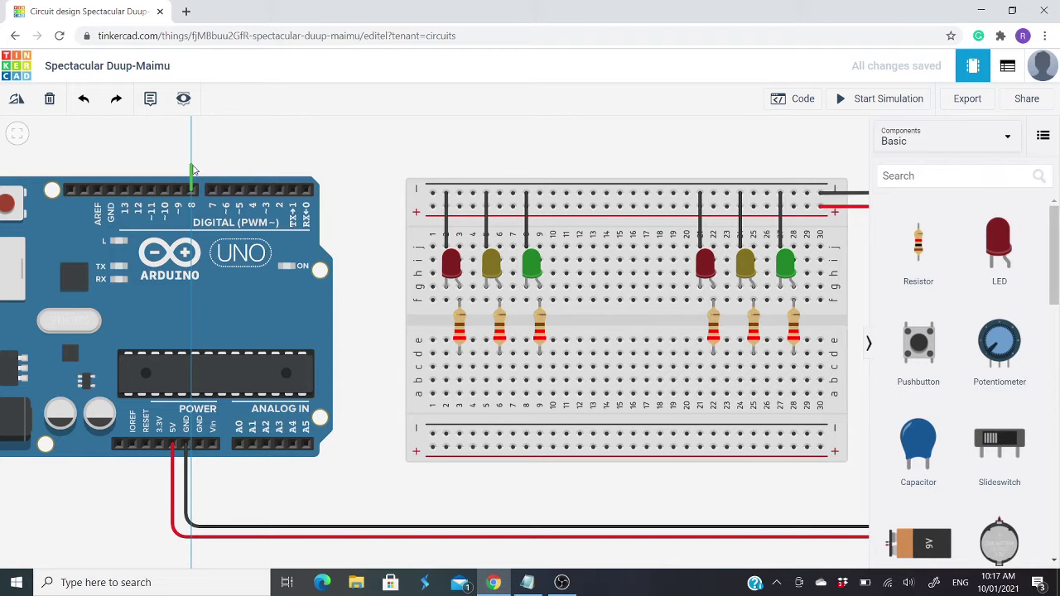
{"action": "left_click", "coordinate": [193, 170]}
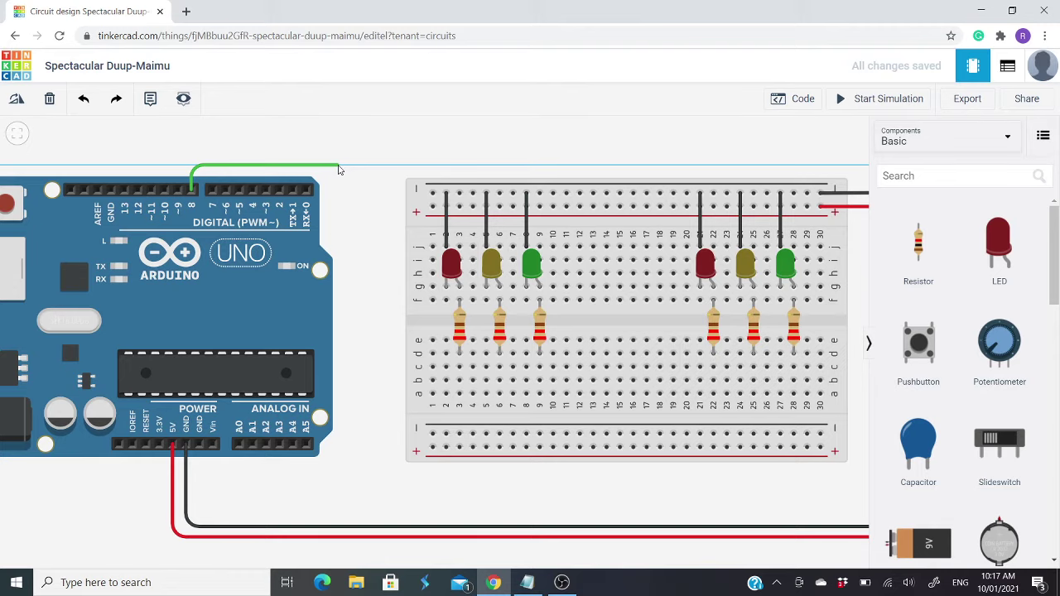
{"action": "left_click", "coordinate": [338, 169]}
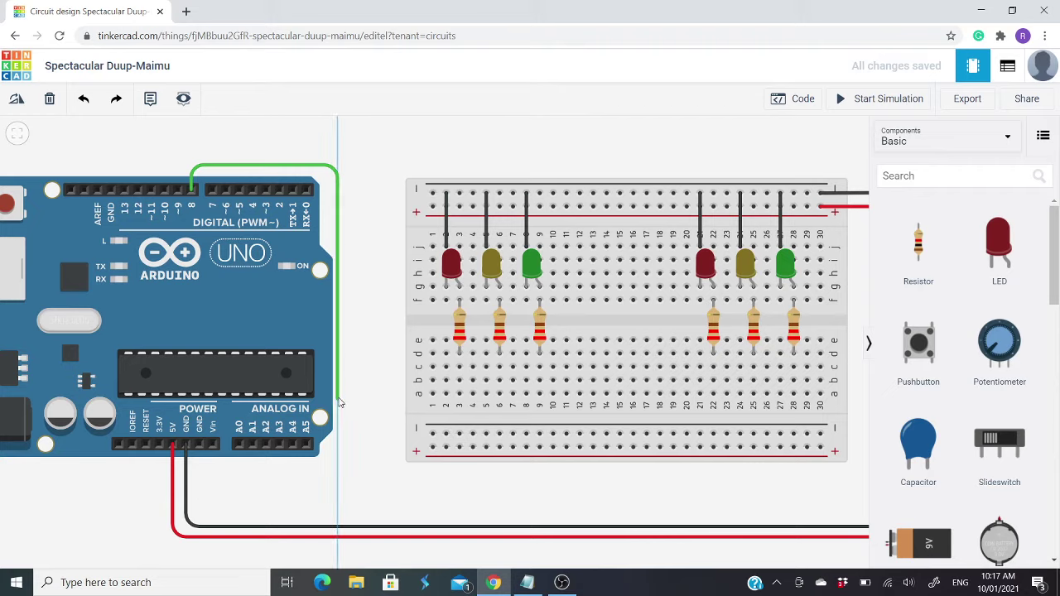
{"action": "left_click", "coordinate": [539, 394]}
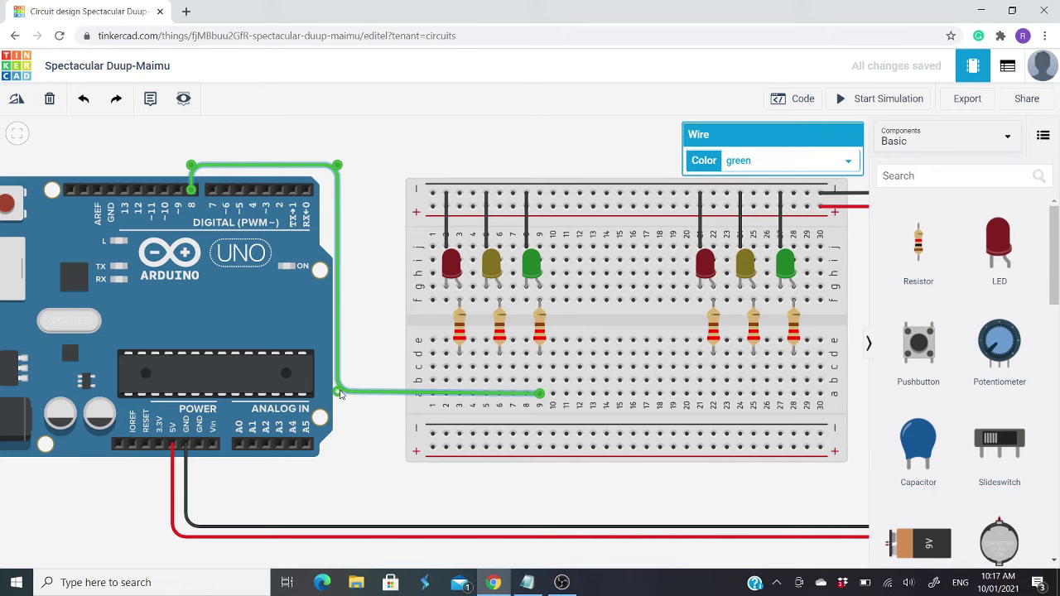
{"action": "left_click_drag", "start_coordinate": [341, 396], "coordinate": [340, 400]}
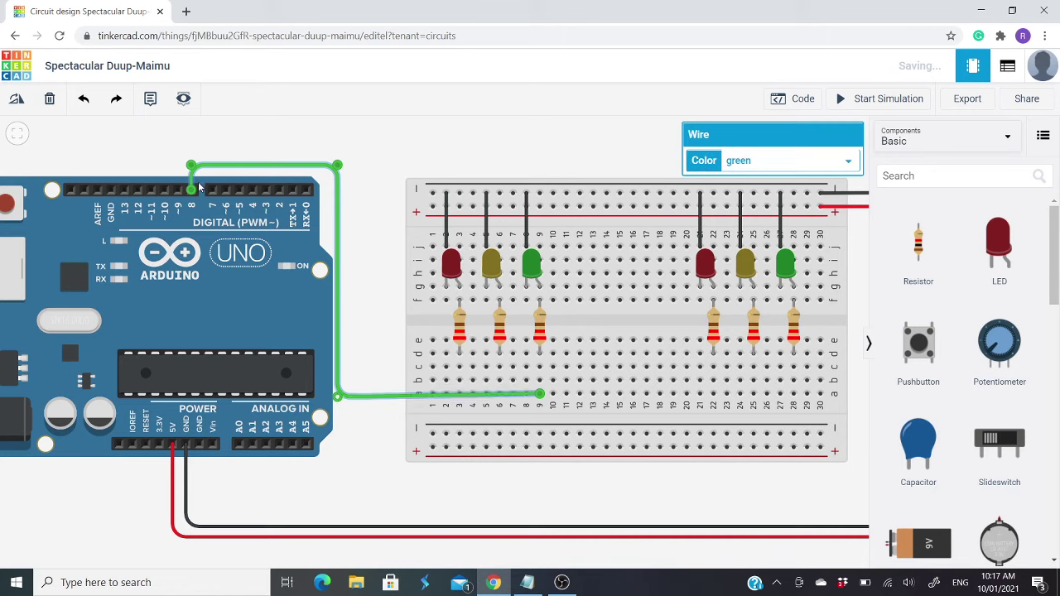
{"action": "left_click", "coordinate": [745, 163]}
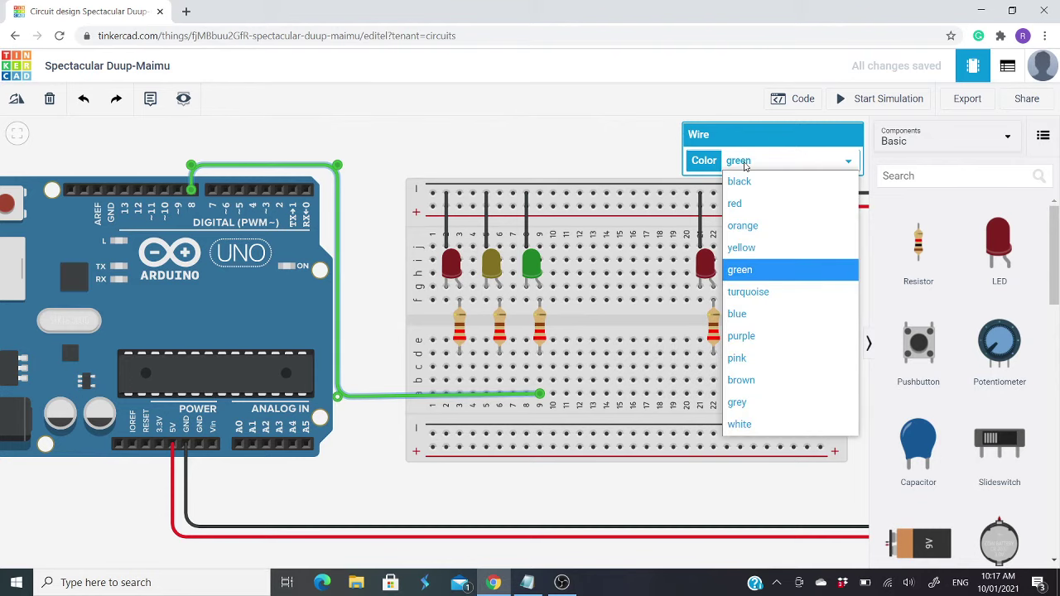
{"action": "left_click", "coordinate": [770, 269]}
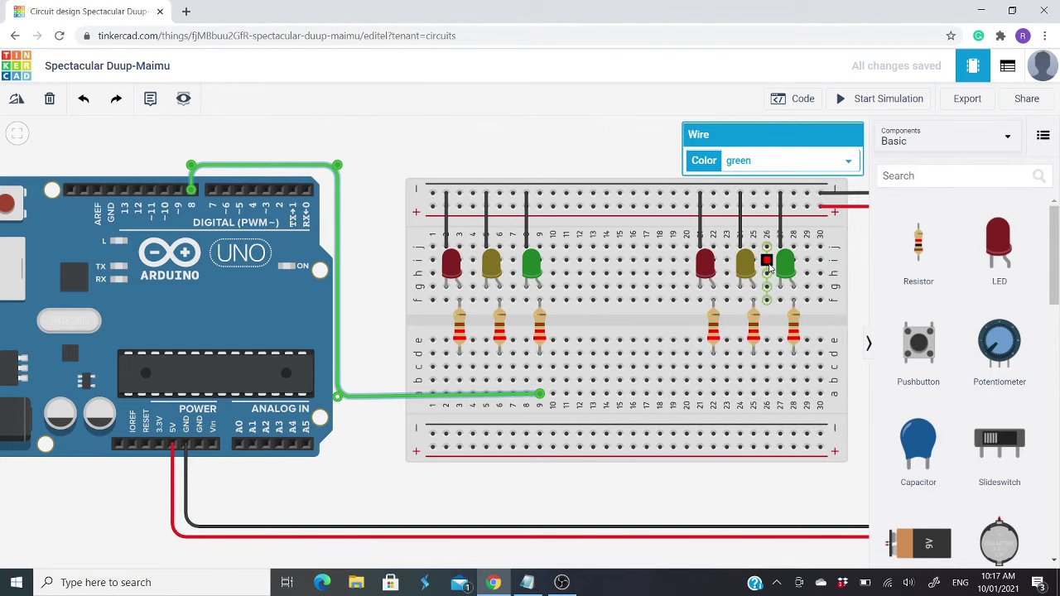
Run a yellow wire from Arduino pin 9 to breadboard column 6, aligned beside the green wire
{"action": "left_click", "coordinate": [176, 193]}
{"action": "left_click", "coordinate": [178, 156]}
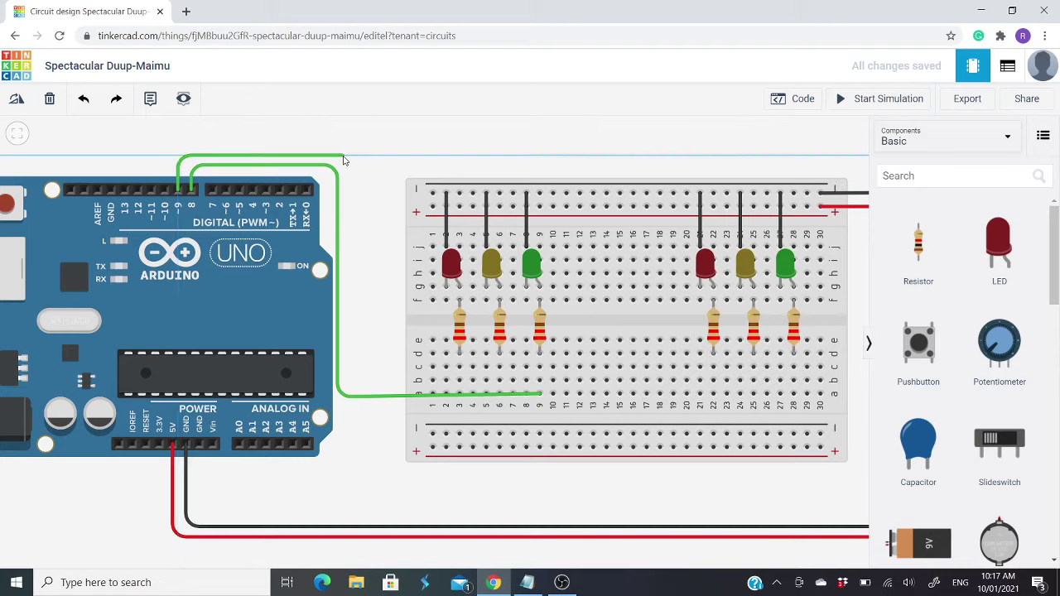
{"action": "left_click", "coordinate": [343, 158]}
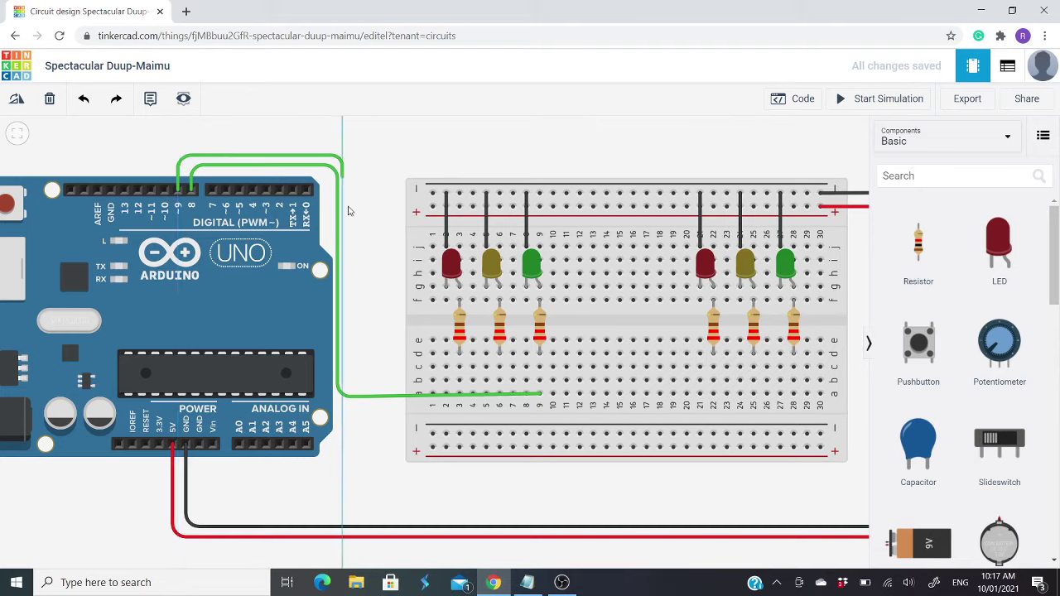
{"action": "left_click", "coordinate": [342, 386]}
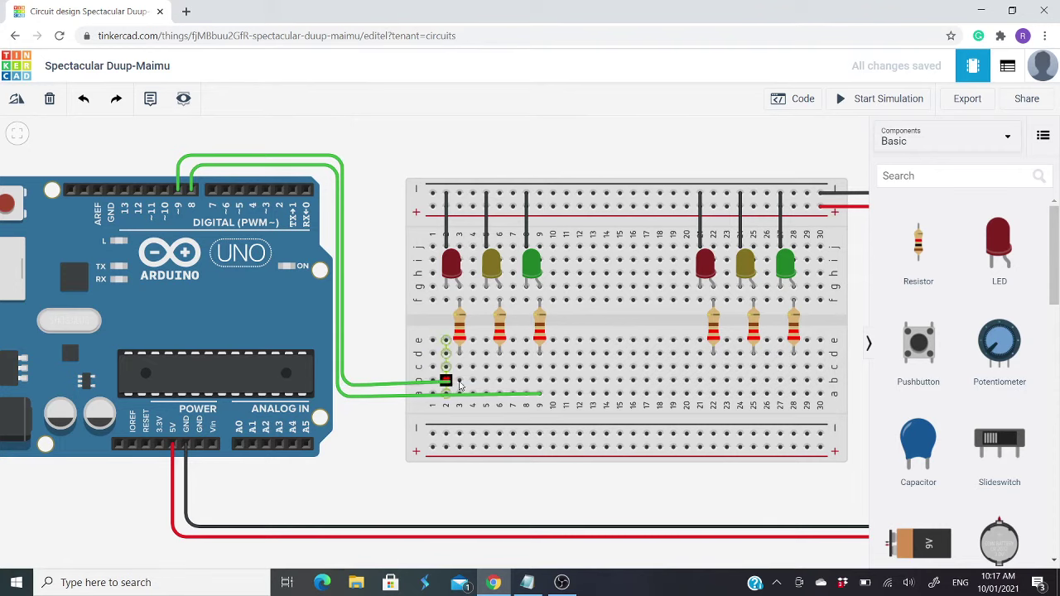
{"action": "left_click", "coordinate": [500, 383]}
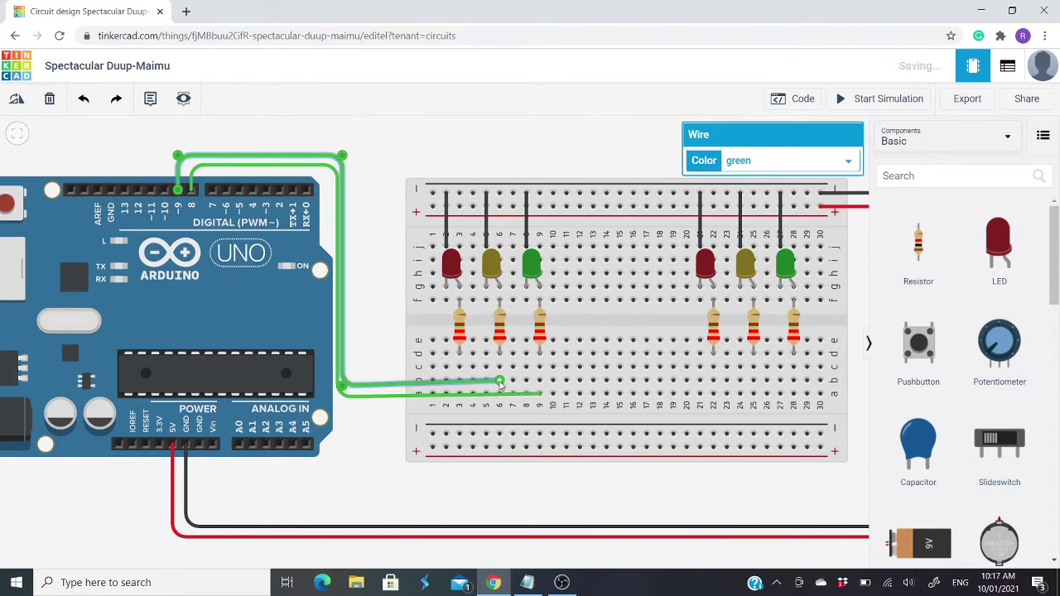
{"action": "left_click", "coordinate": [788, 161]}
{"action": "left_click", "coordinate": [745, 248]}
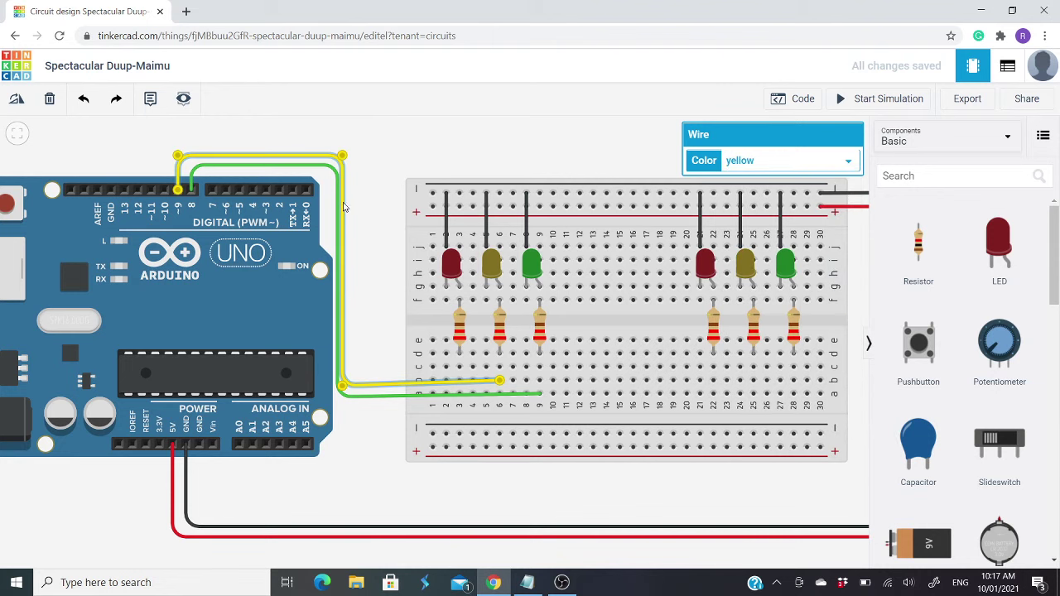
{"action": "left_click_drag", "start_coordinate": [344, 207], "coordinate": [350, 208]}
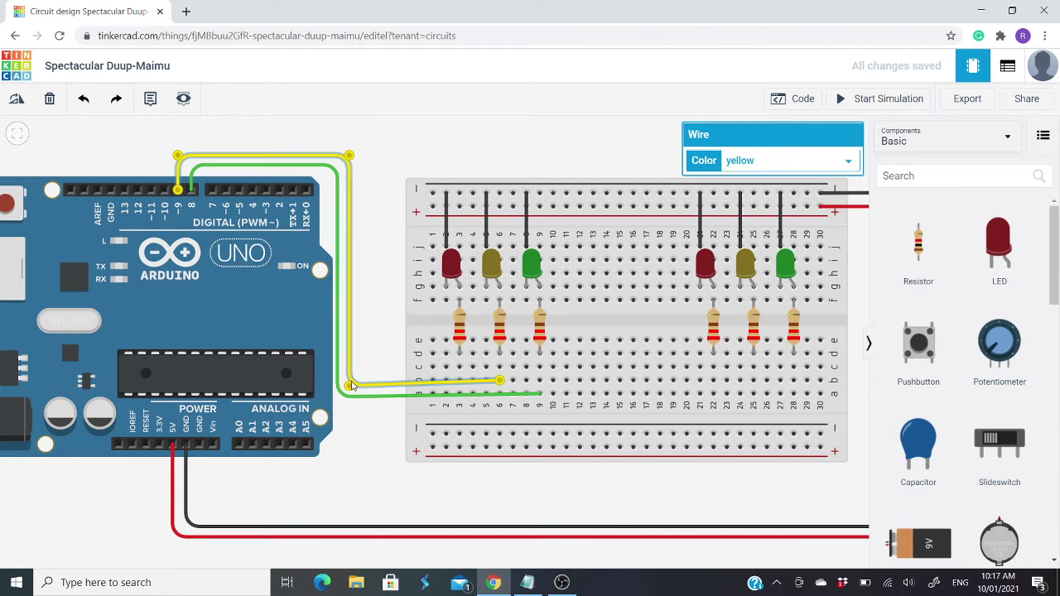
{"action": "left_click_drag", "start_coordinate": [352, 385], "coordinate": [349, 381]}
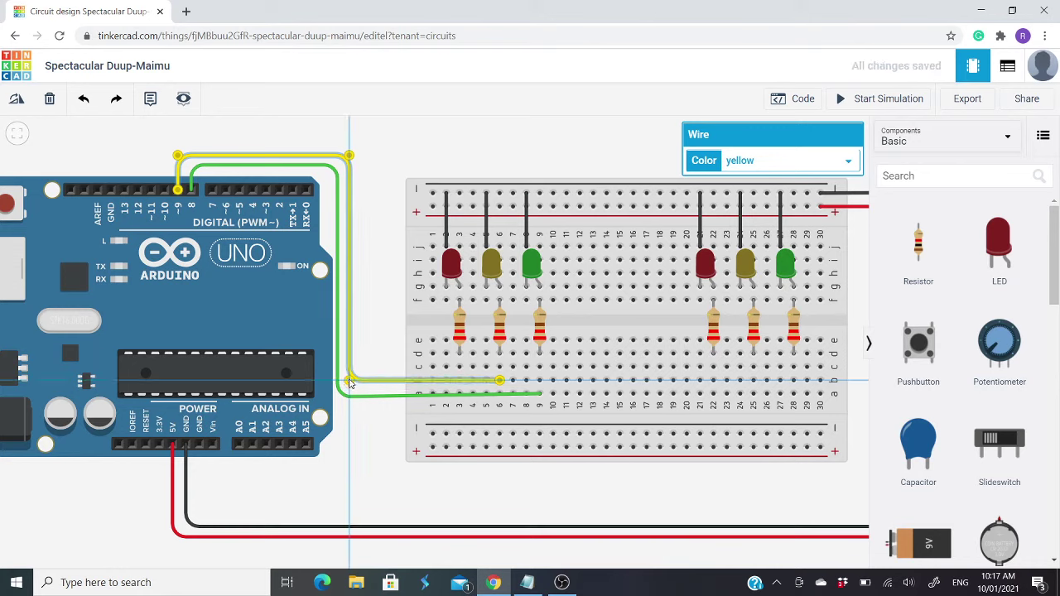
Run a red wire from Arduino pin 10 to breadboard column 3 under the red LED's resistor
{"action": "left_click", "coordinate": [164, 189]}
{"action": "left_click", "coordinate": [166, 150]}
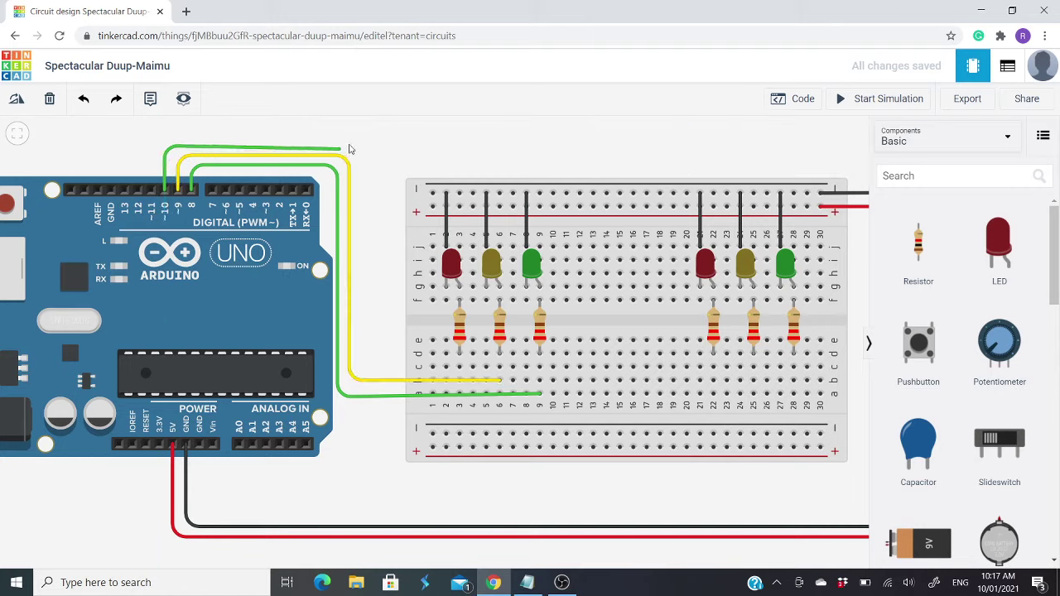
{"action": "left_click", "coordinate": [358, 147]}
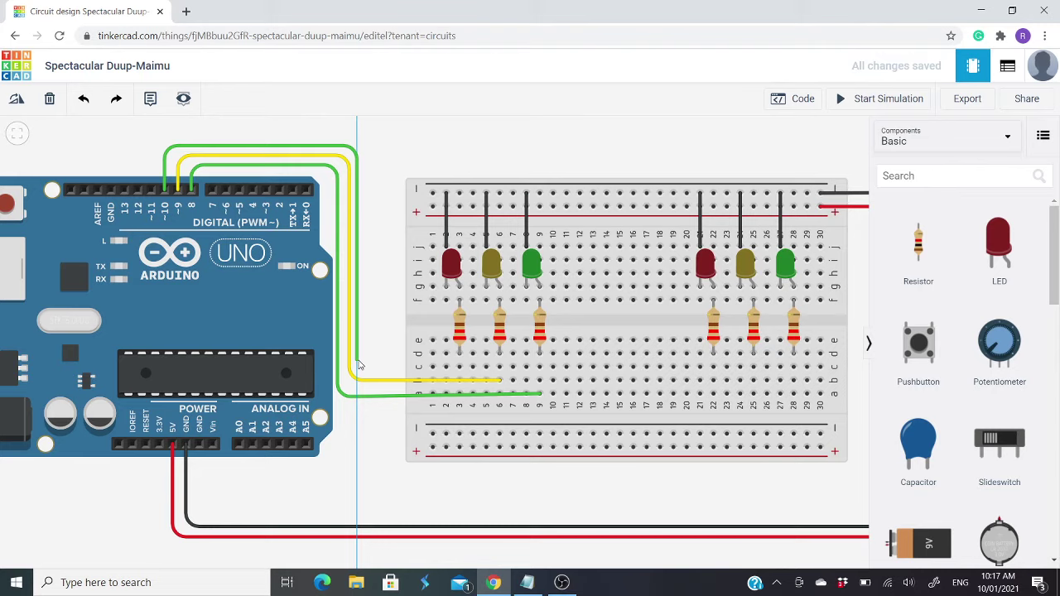
{"action": "left_click", "coordinate": [359, 365]}
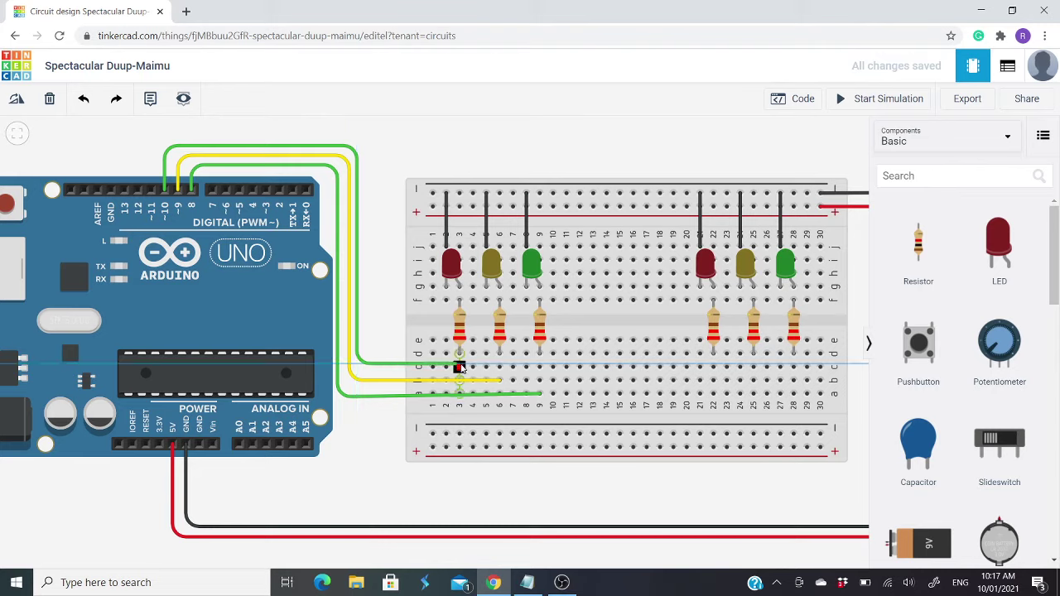
{"action": "left_click", "coordinate": [460, 367]}
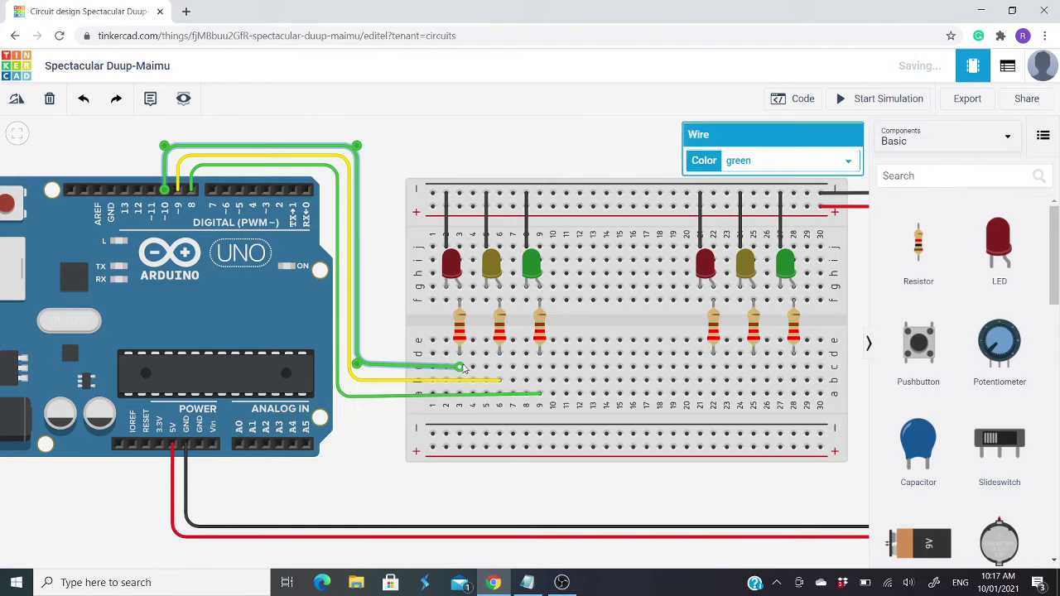
{"action": "left_click", "coordinate": [737, 163]}
{"action": "left_click", "coordinate": [735, 203]}
{"action": "left_click", "coordinate": [390, 320]}
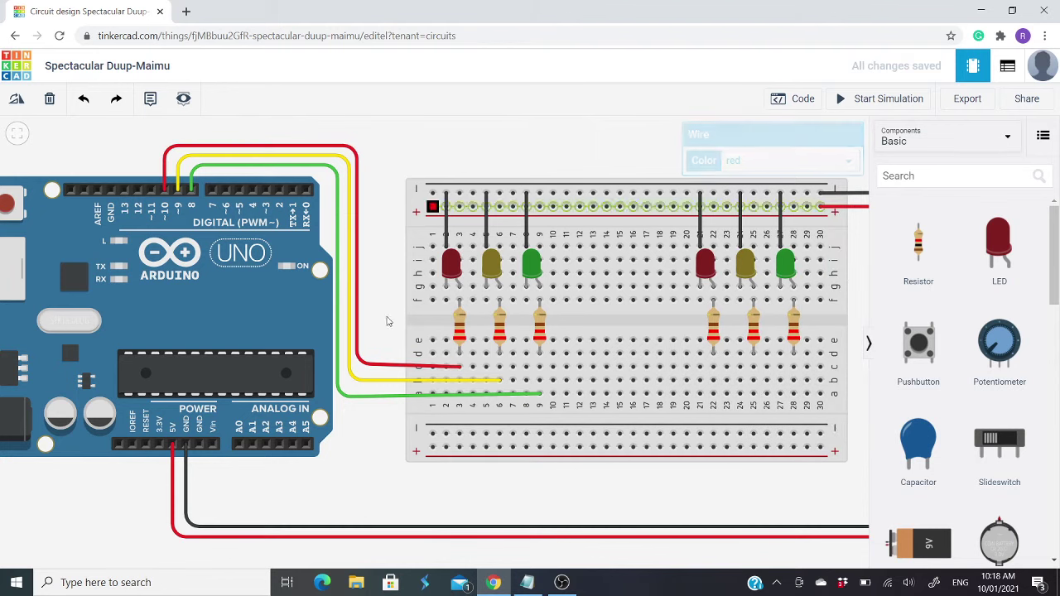
Select the red and yellow wires to check their routes
{"action": "left_click", "coordinate": [365, 364]}
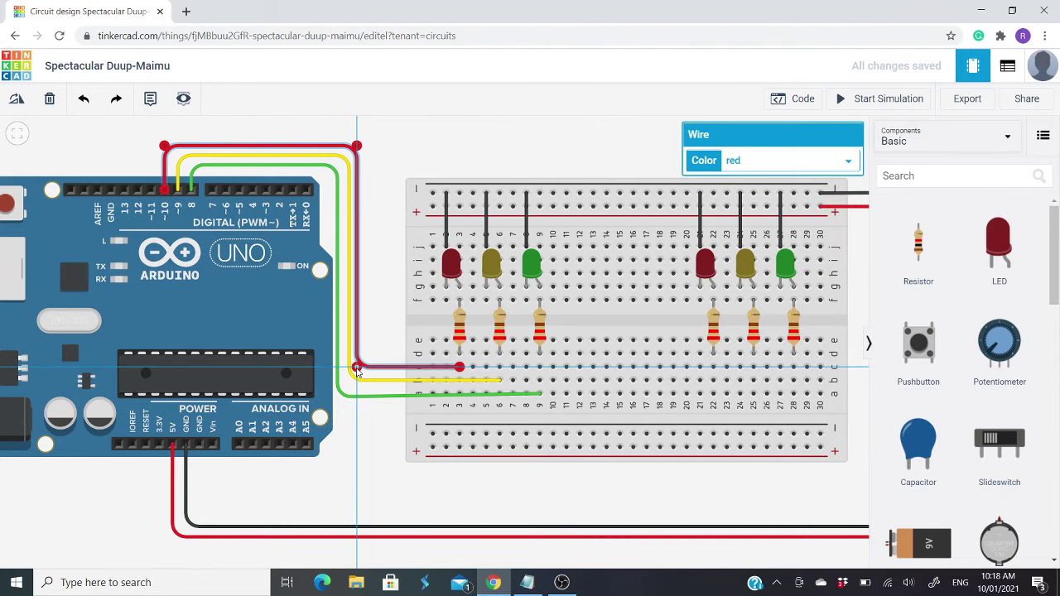
{"action": "left_click", "coordinate": [370, 292]}
{"action": "left_click", "coordinate": [348, 291]}
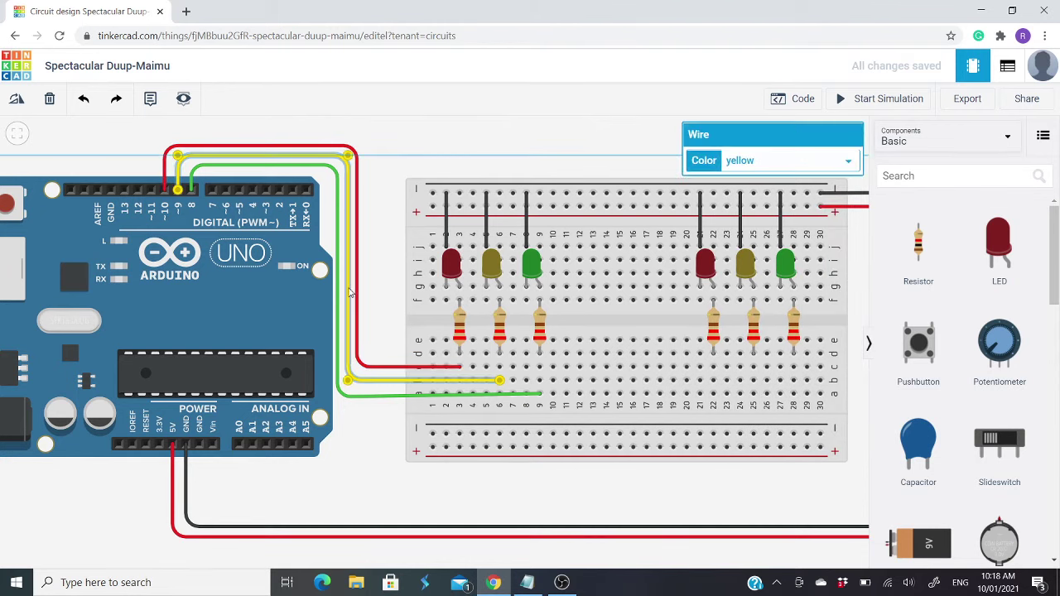
{"action": "left_click", "coordinate": [417, 146]}
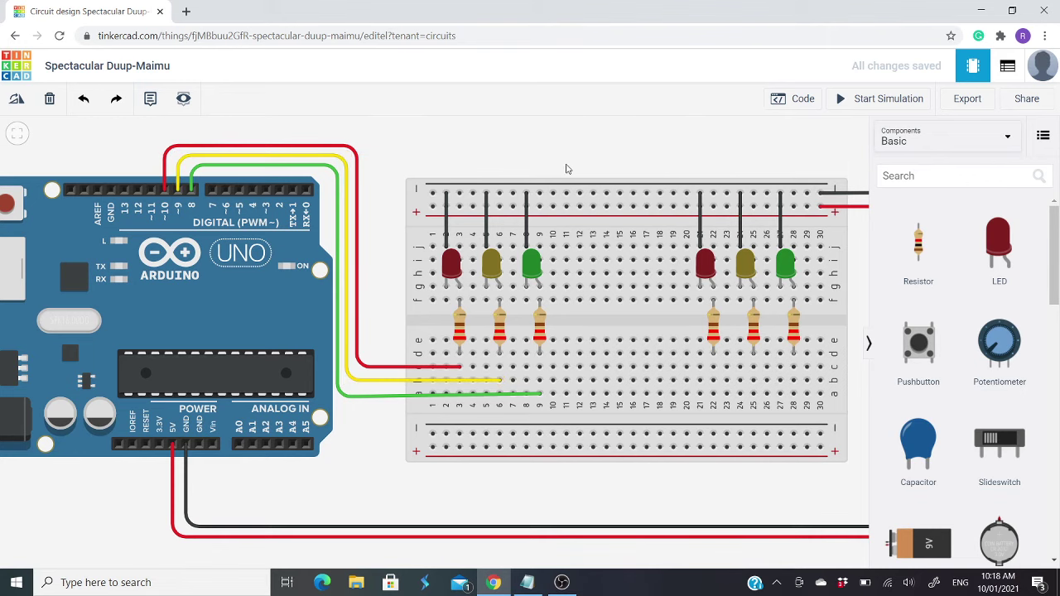
Zoom out and route a green wire from Arduino pin 11 around the breadboard's right side to the right green LED's resistor
{"action": "scroll", "coordinate": [566, 169], "scroll_direction": "down", "scroll_amount": 1}
{"action": "scroll", "coordinate": [566, 169], "scroll_direction": "down", "scroll_amount": 1}
{"action": "scroll", "coordinate": [549, 173], "scroll_direction": "down", "scroll_amount": 1}
{"action": "scroll", "coordinate": [516, 180], "scroll_direction": "down", "scroll_amount": 1}
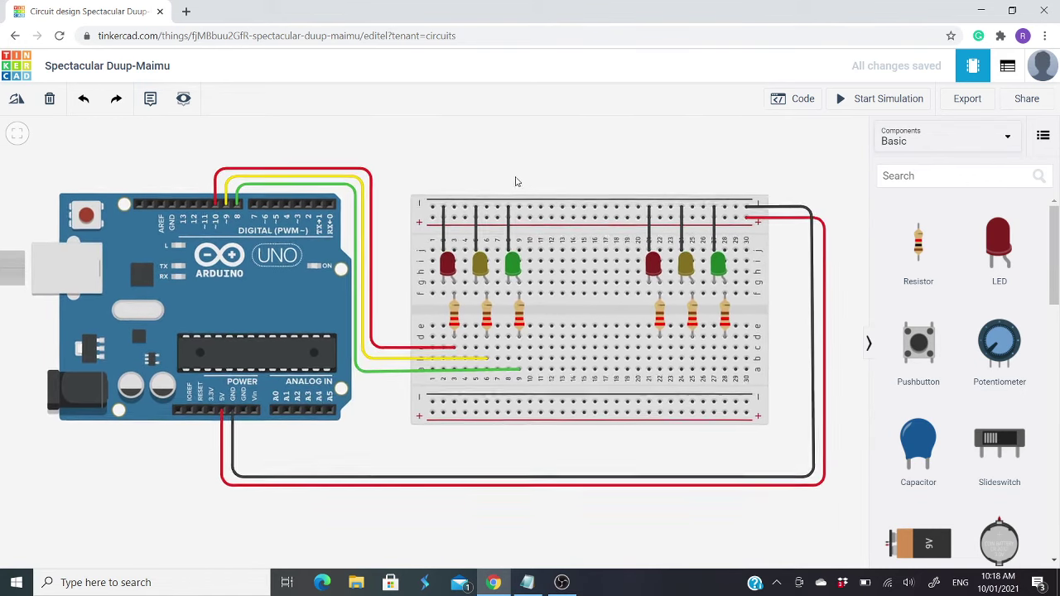
{"action": "scroll", "coordinate": [499, 185], "scroll_direction": "down", "scroll_amount": 1}
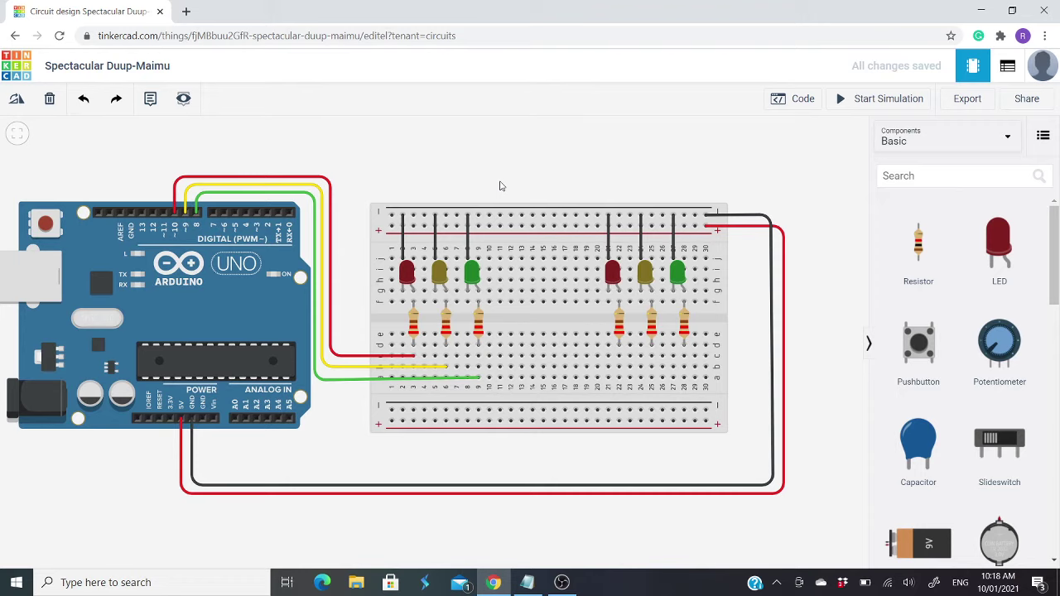
{"action": "left_click", "coordinate": [163, 212]}
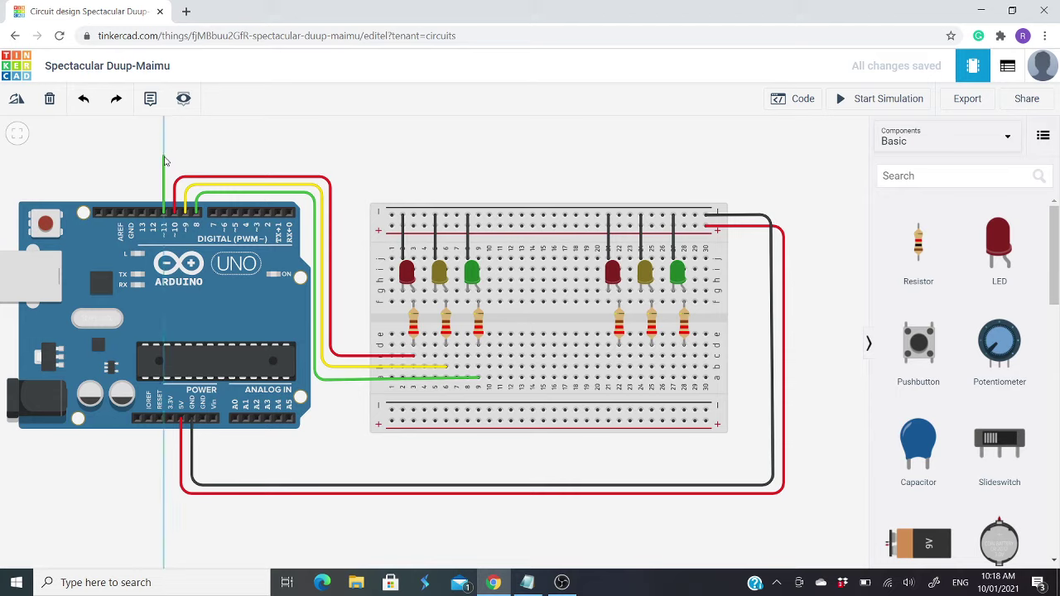
{"action": "left_click", "coordinate": [164, 158]}
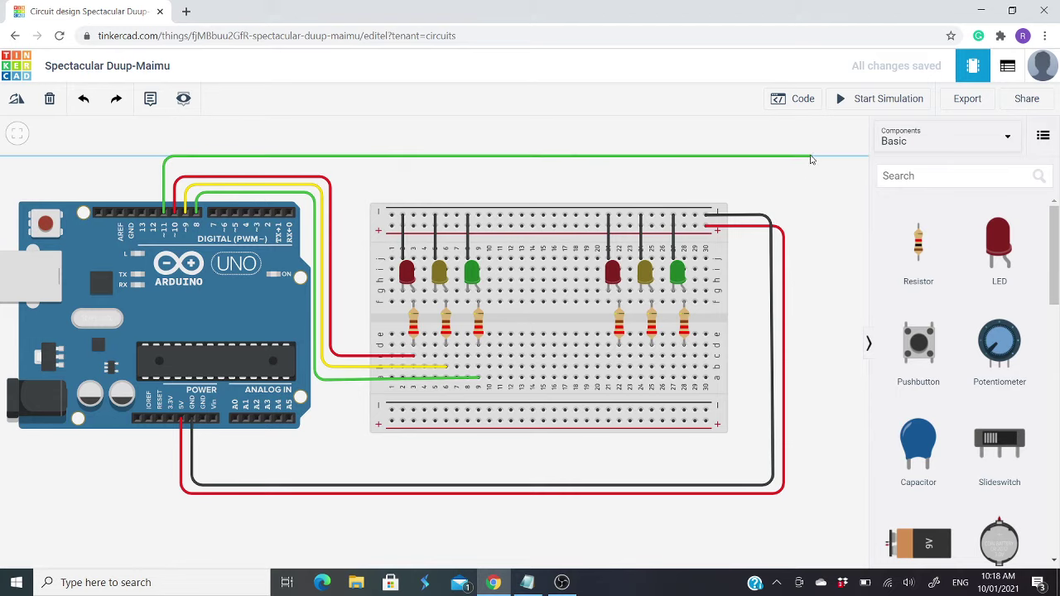
{"action": "left_click", "coordinate": [805, 157]}
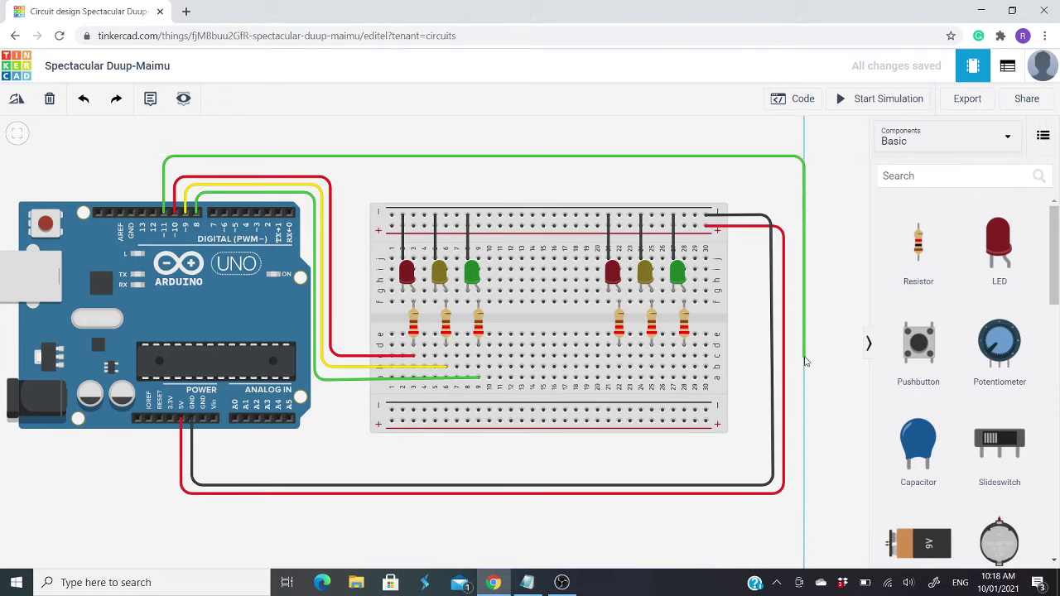
{"action": "left_click", "coordinate": [803, 357]}
{"action": "left_click", "coordinate": [685, 357]}
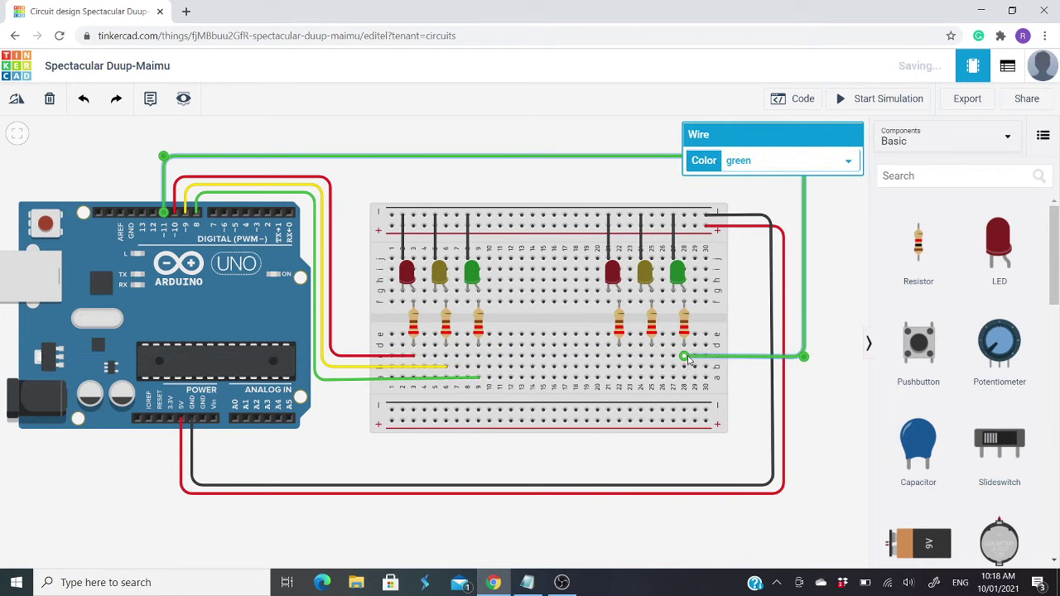
{"action": "left_click", "coordinate": [153, 212]}
Route the pin-12 wire over the top and down the right side to the right yellow LED's resistor column
{"action": "left_click", "coordinate": [153, 150]}
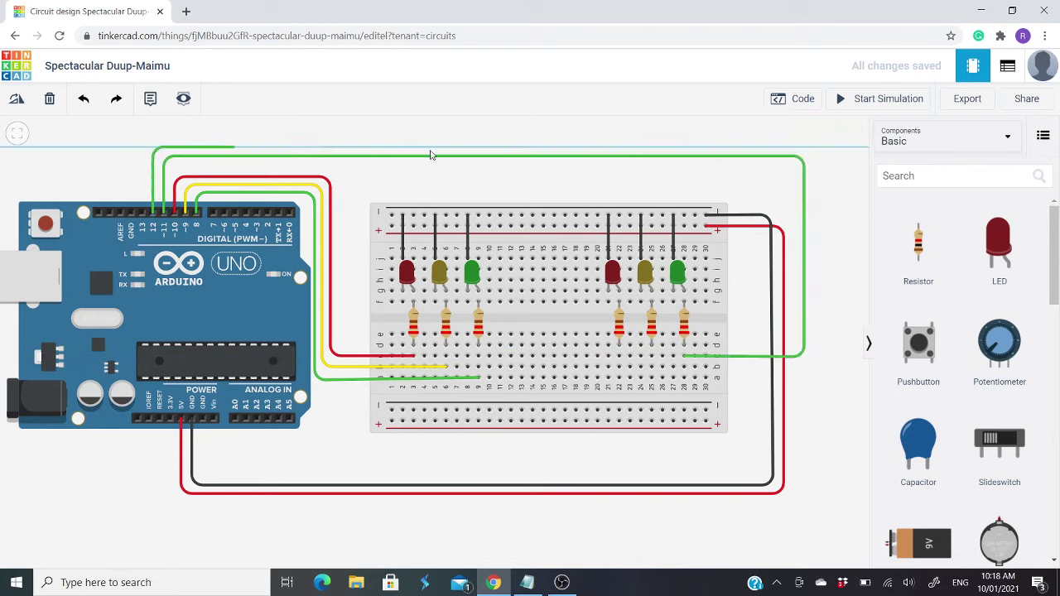
{"action": "left_click", "coordinate": [812, 154]}
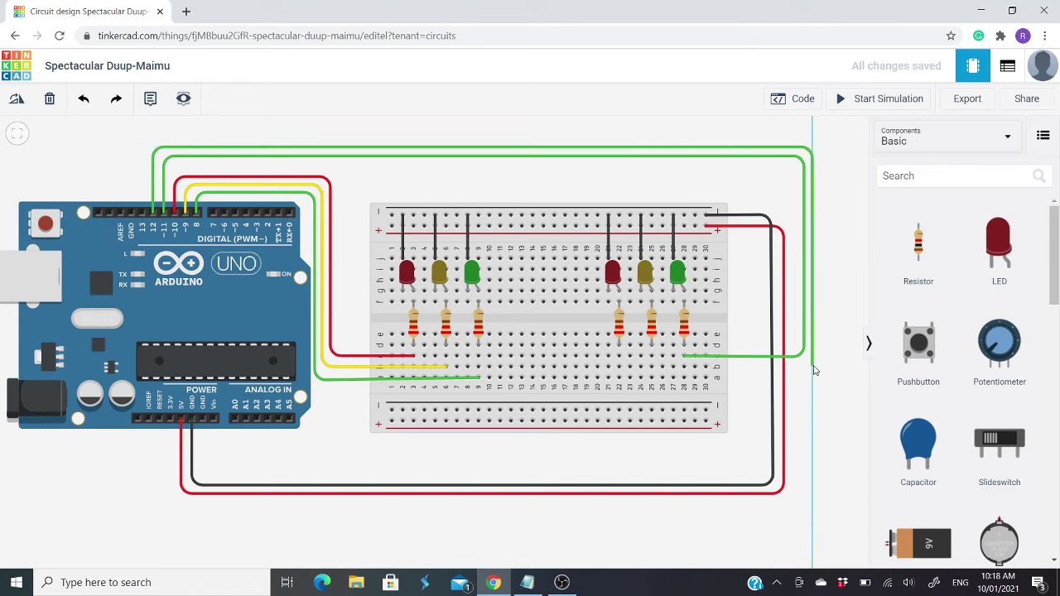
{"action": "left_click", "coordinate": [813, 366]}
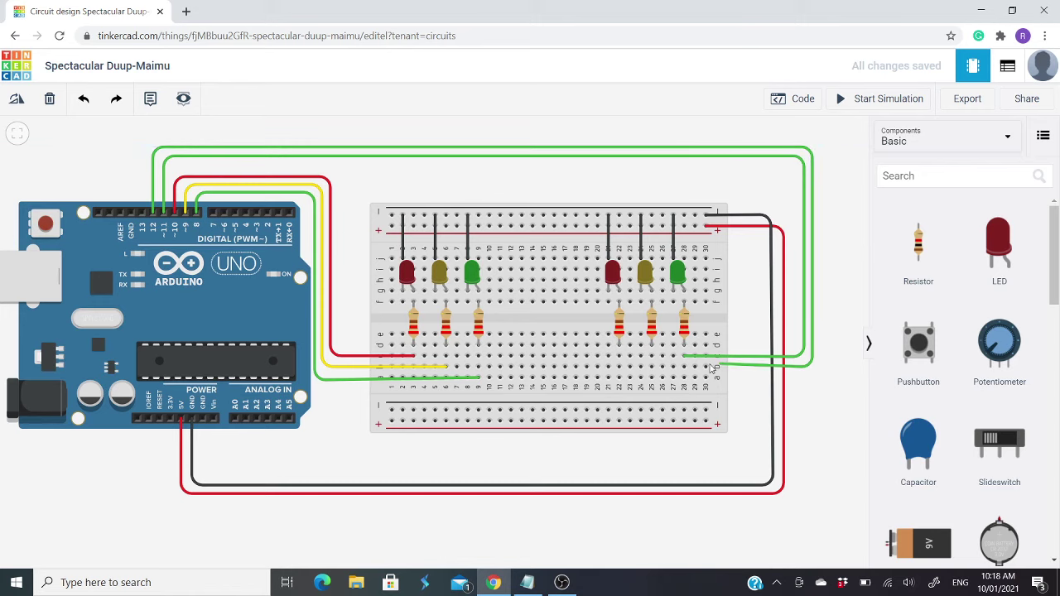
{"action": "left_click", "coordinate": [652, 368]}
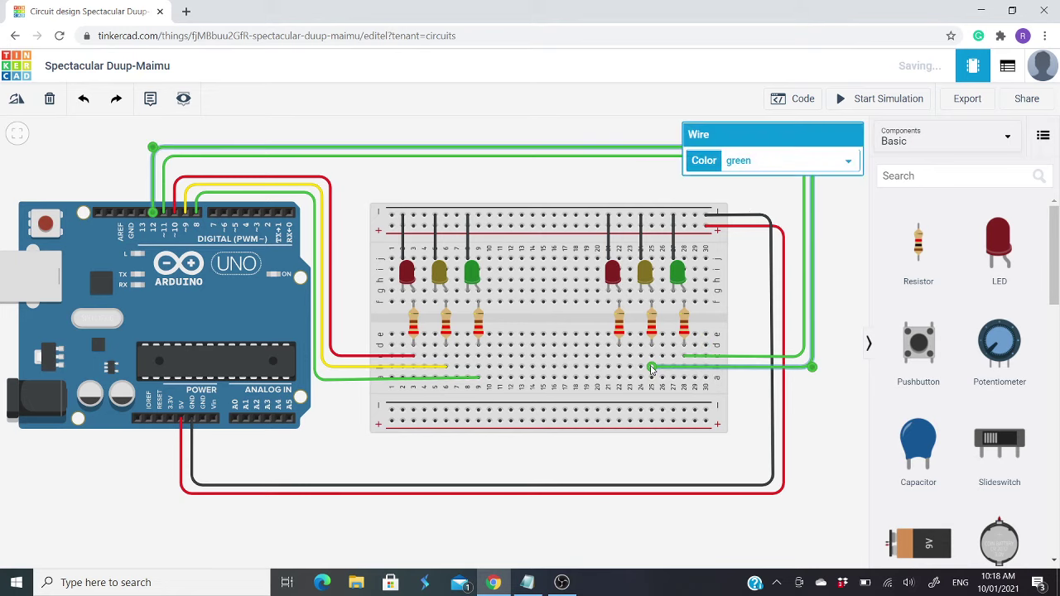
Color the new pin-12 wire yellow and deselect it
{"action": "left_click", "coordinate": [775, 159]}
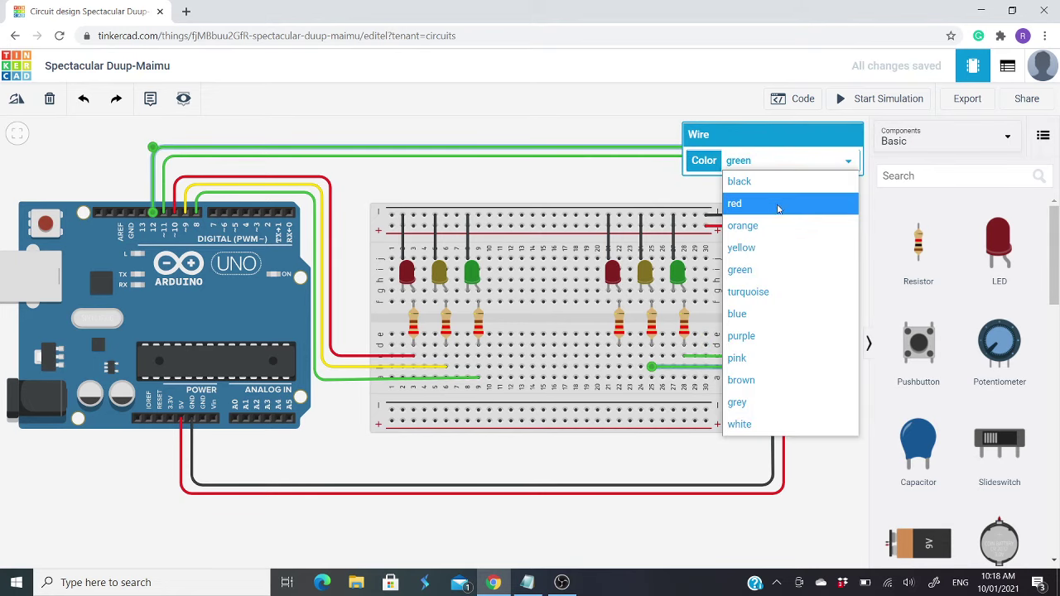
{"action": "left_click", "coordinate": [762, 248]}
{"action": "left_click", "coordinate": [511, 157]}
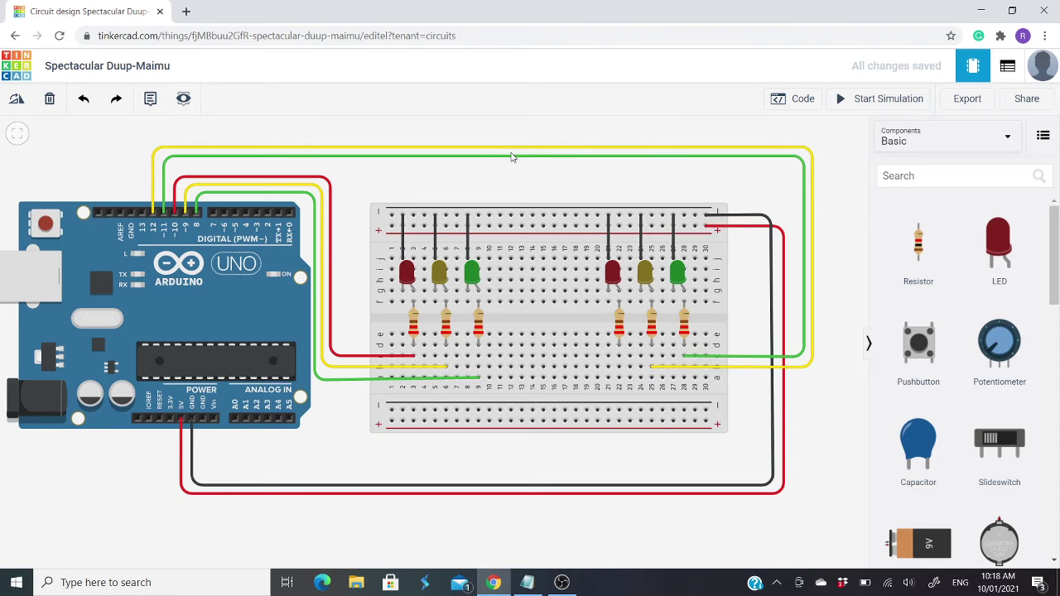
Draw a wire from Arduino pin 13 over the top and right side to the second red LED's column
{"action": "left_click", "coordinate": [142, 214]}
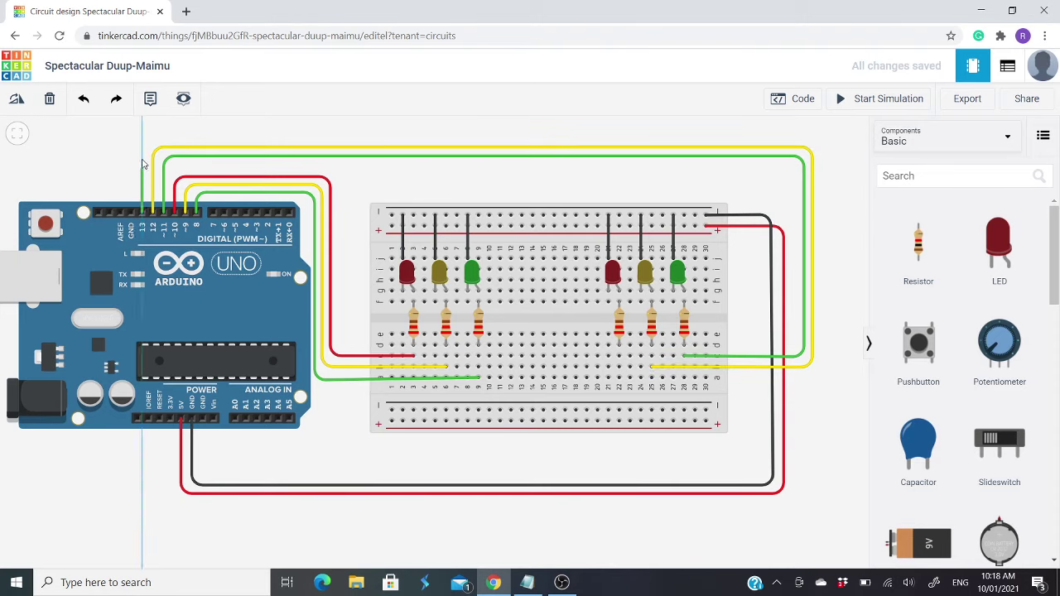
{"action": "left_click", "coordinate": [142, 139]}
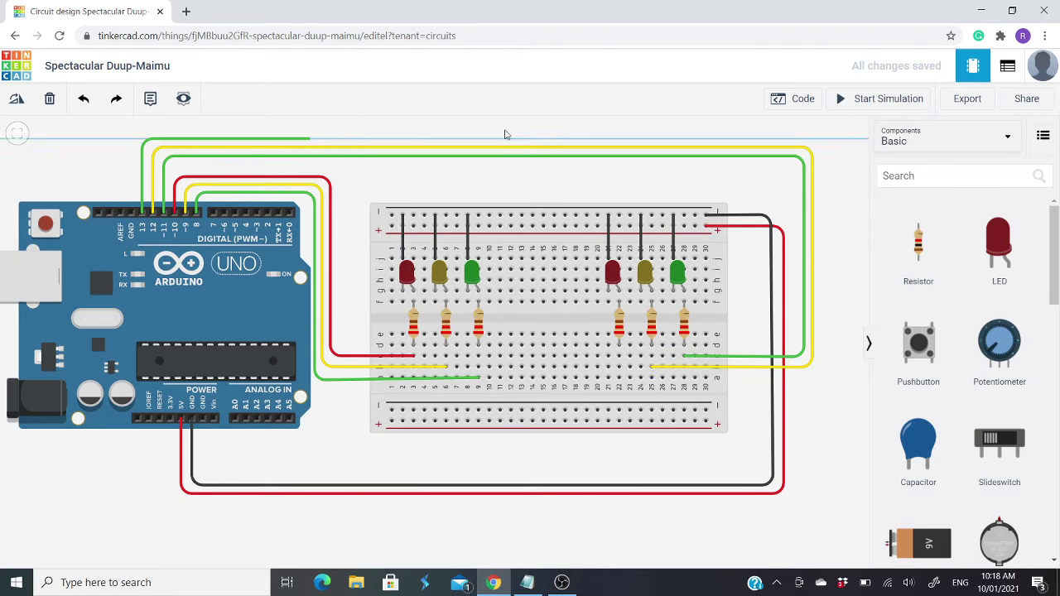
{"action": "left_click", "coordinate": [825, 141]}
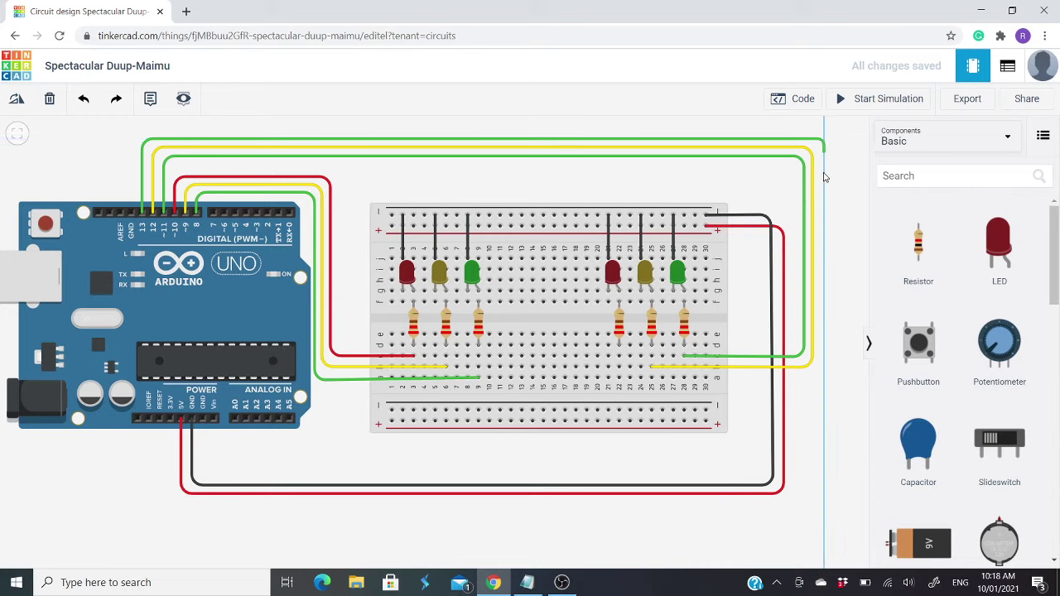
{"action": "left_click", "coordinate": [824, 379]}
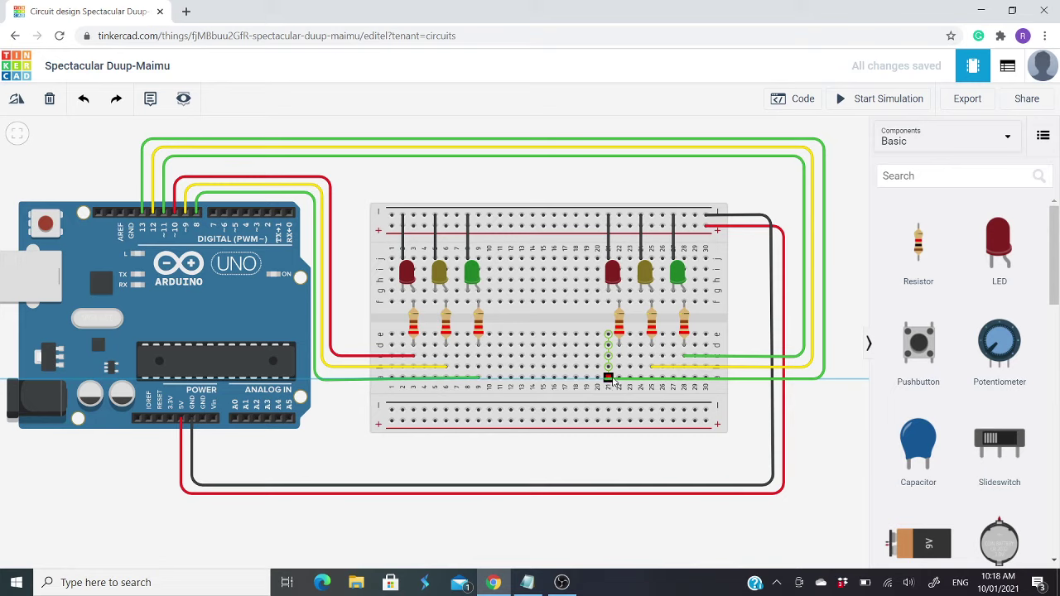
{"action": "left_click", "coordinate": [619, 378]}
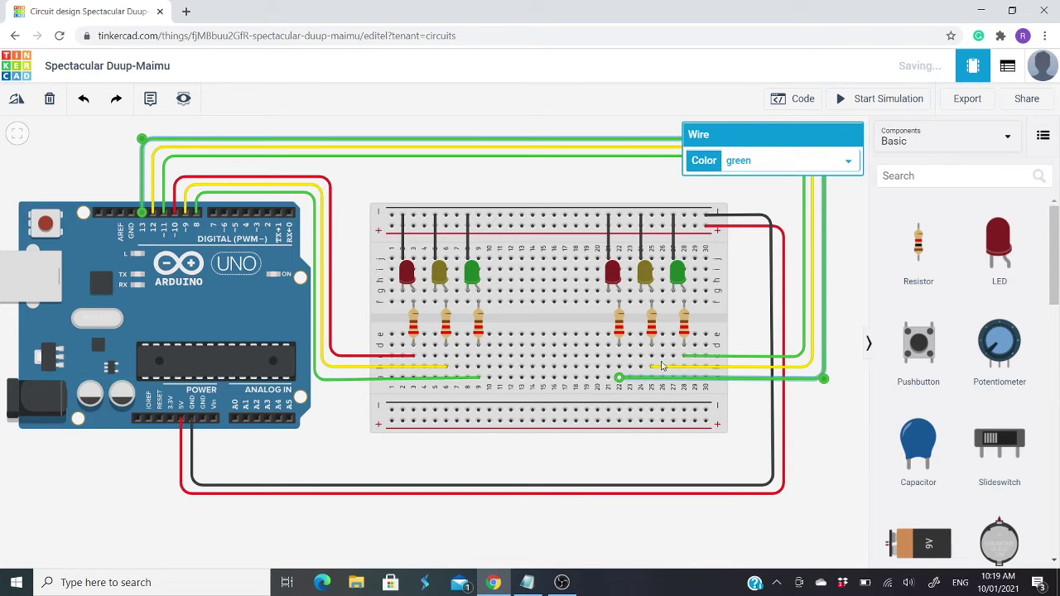
Color the pin-13 wire red and deselect it
{"action": "left_click", "coordinate": [748, 166]}
{"action": "left_click", "coordinate": [745, 203]}
{"action": "left_click", "coordinate": [633, 195]}
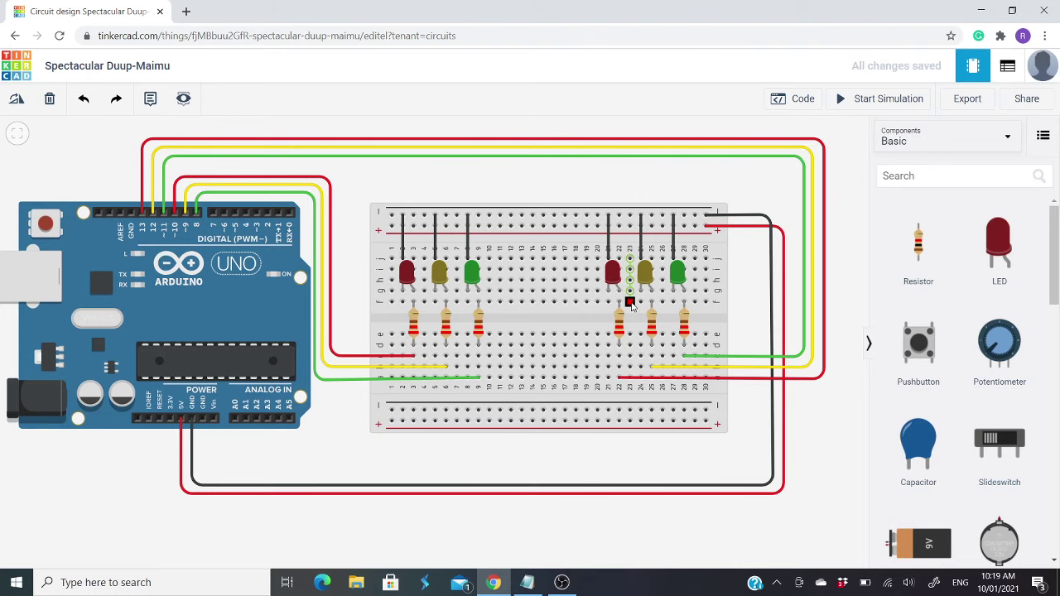
Discard the default code blocks and switch the code editor to Text mode
{"action": "left_click", "coordinate": [781, 109]}
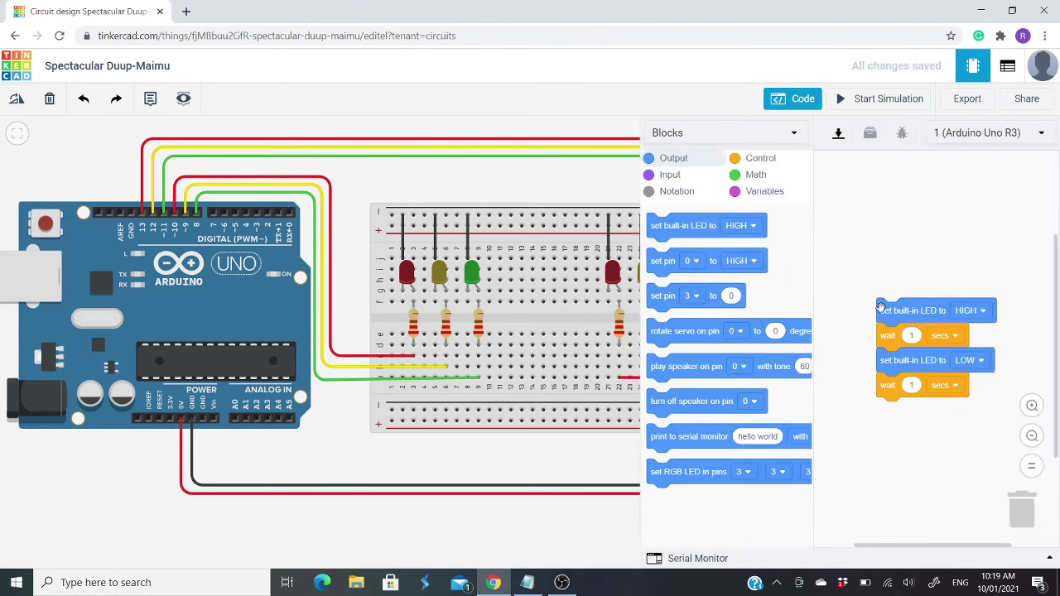
{"action": "left_click_drag", "start_coordinate": [883, 309], "coordinate": [1017, 506]}
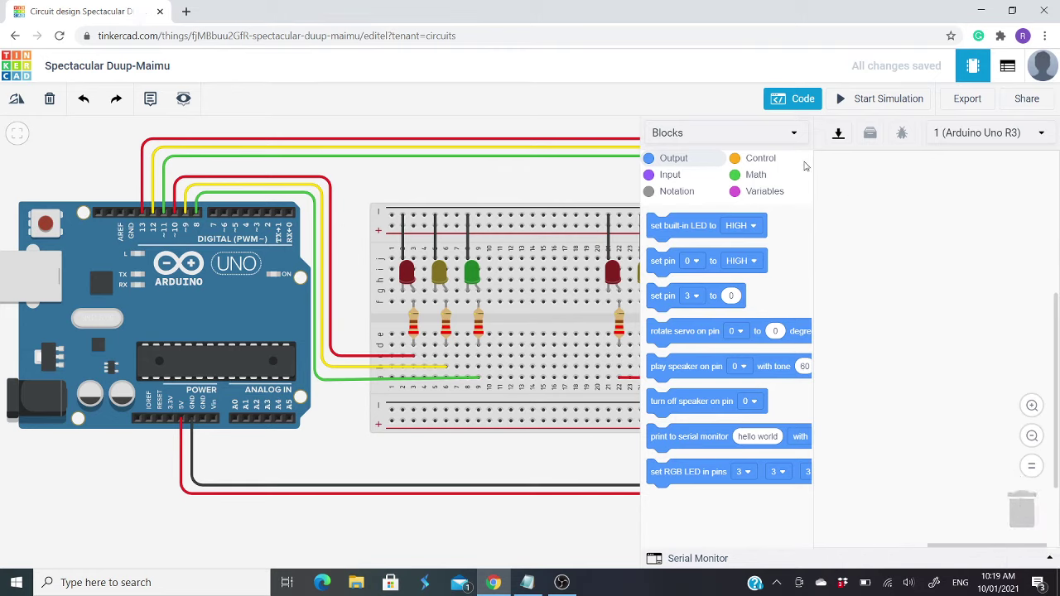
{"action": "left_click", "coordinate": [687, 135]}
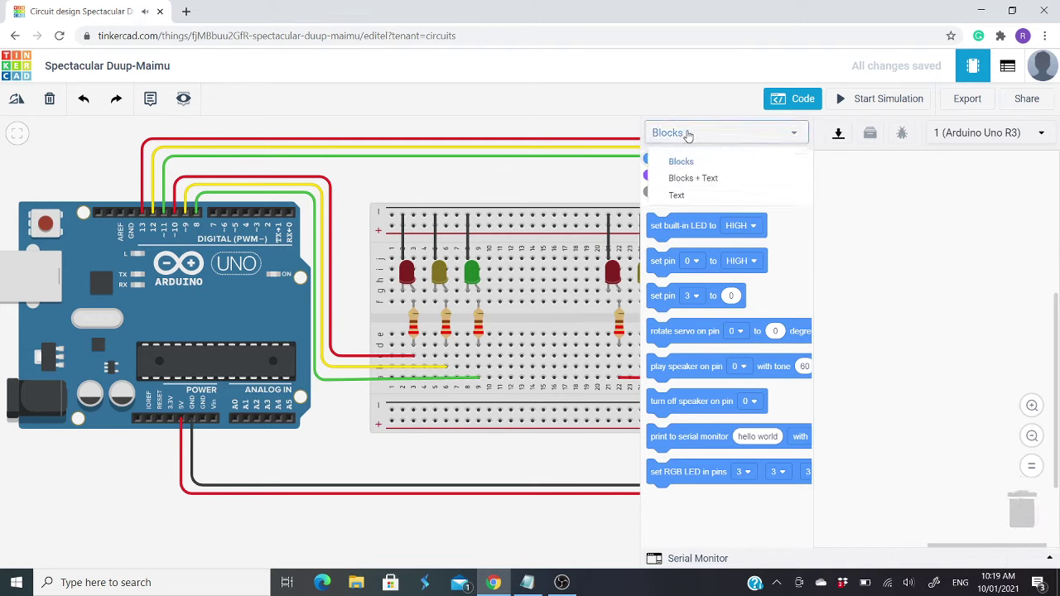
{"action": "left_click", "coordinate": [679, 199]}
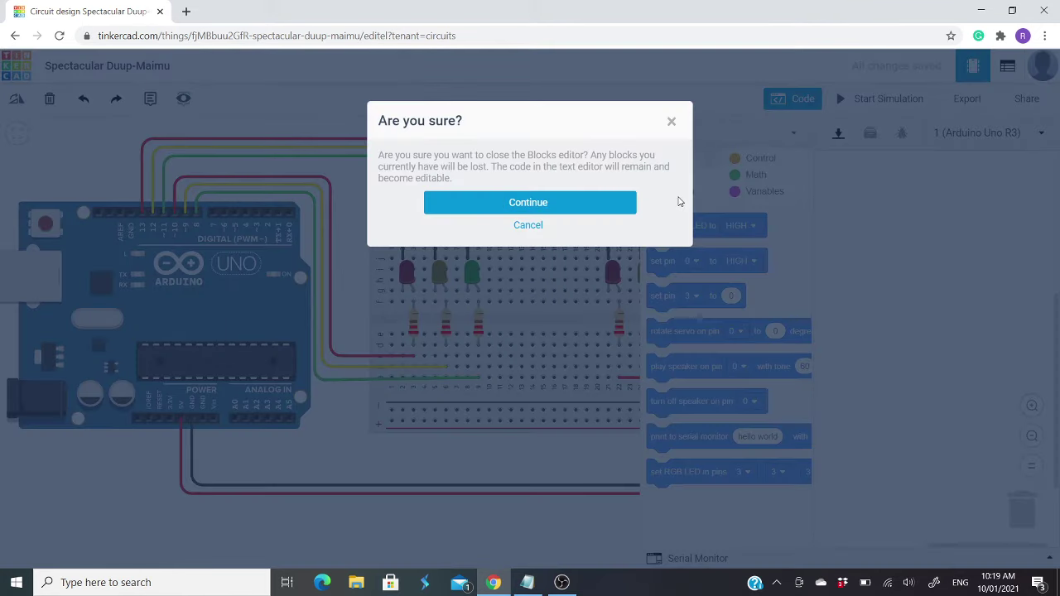
{"action": "left_click", "coordinate": [521, 207]}
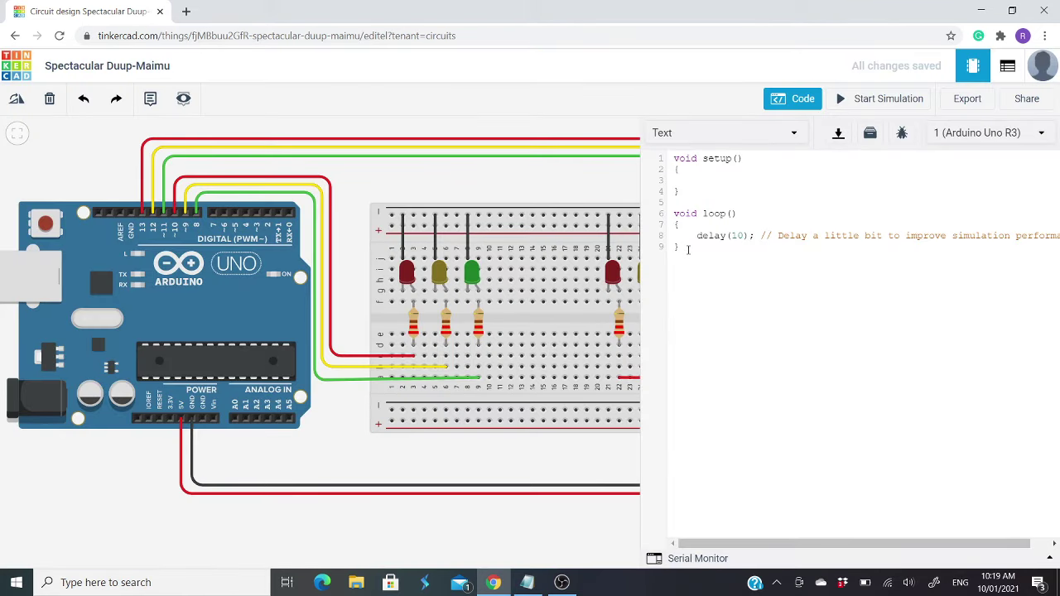
Delete the starter code and bring the Notepad traffic-light sketch to the front
{"action": "left_click_drag", "start_coordinate": [679, 169], "coordinate": [726, 274]}
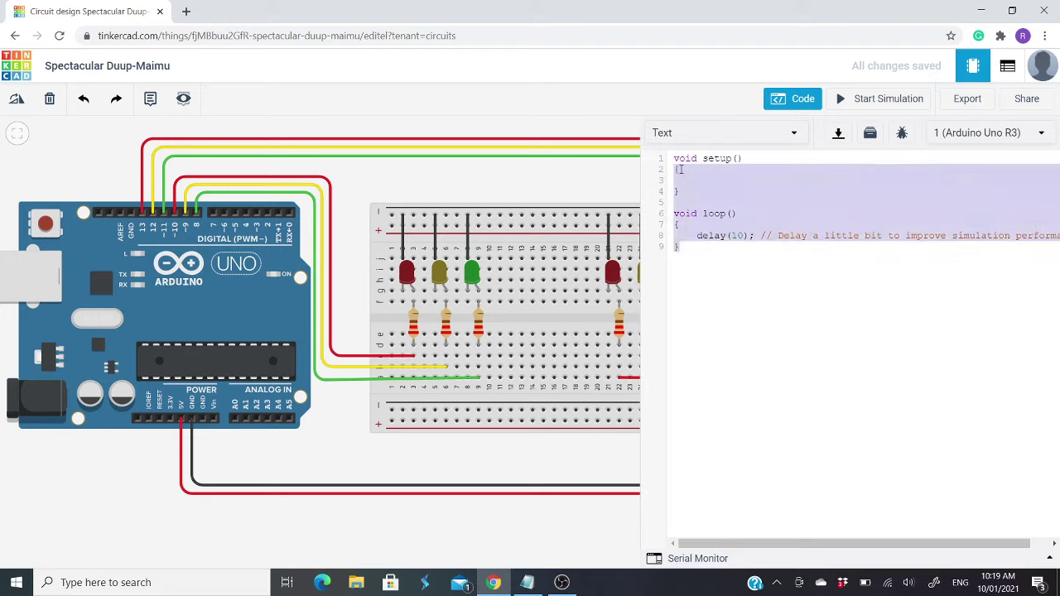
{"action": "key", "text": "BackSpace"}
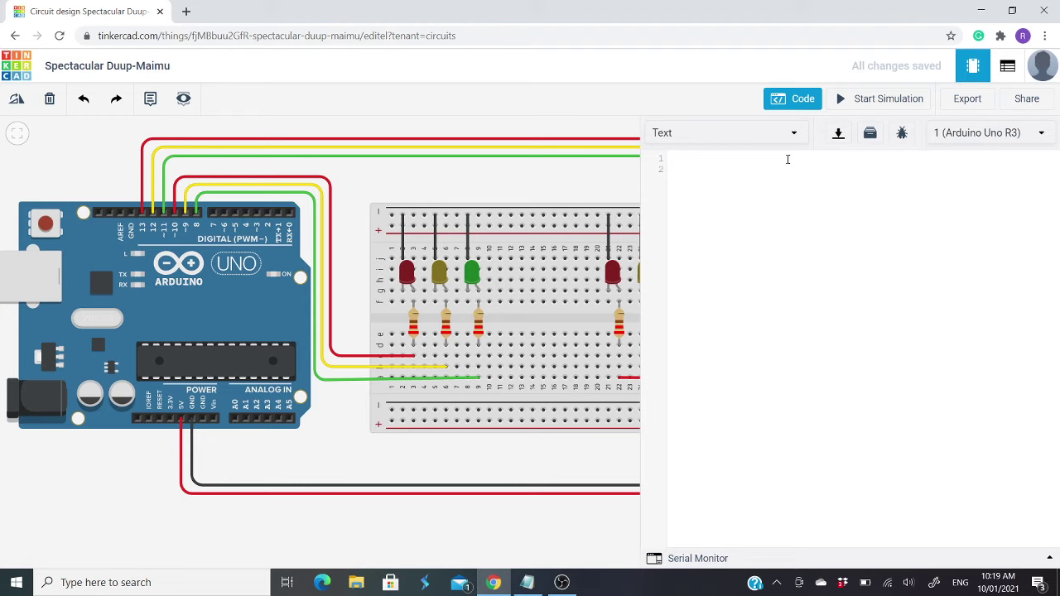
{"action": "left_click", "coordinate": [526, 582]}
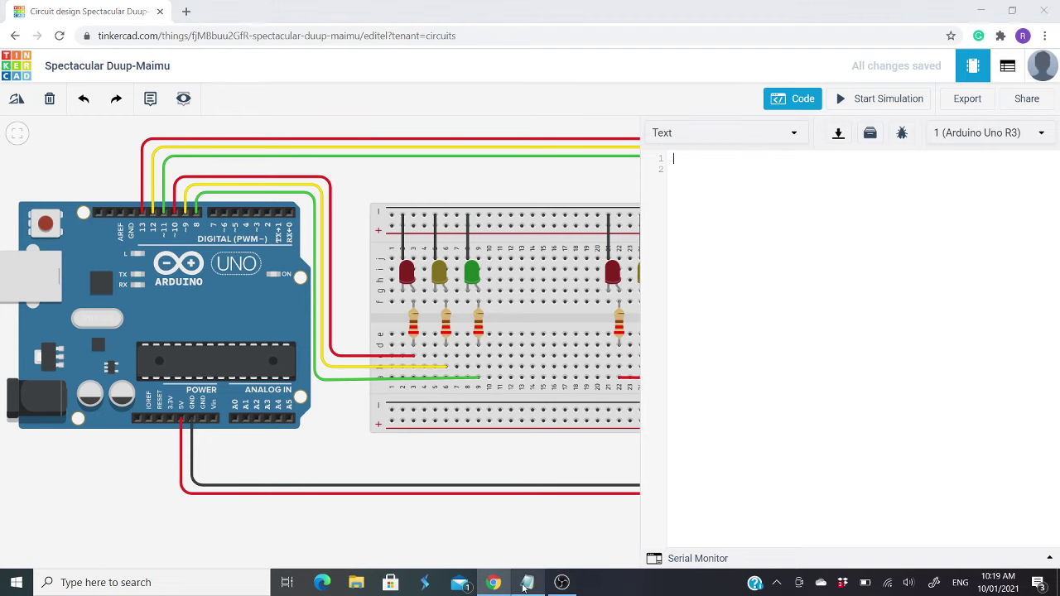
{"action": "scroll", "coordinate": [530, 241], "scroll_direction": "up", "scroll_amount": 10}
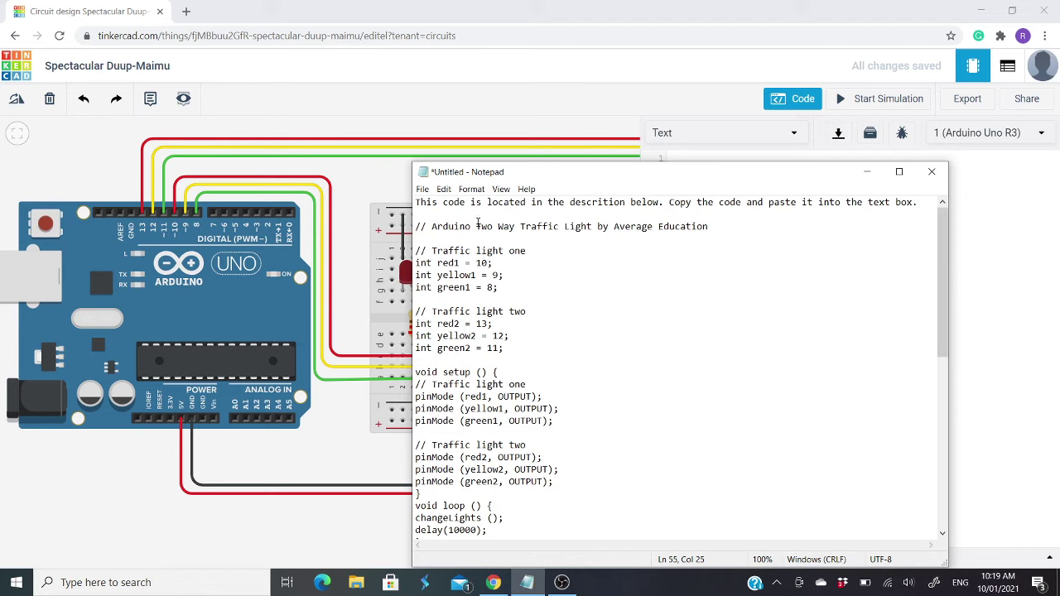
Copy the Notepad sketch from its title comment to the end, then minimize Notepad
{"action": "left_click_drag", "start_coordinate": [417, 202], "coordinate": [921, 202]}
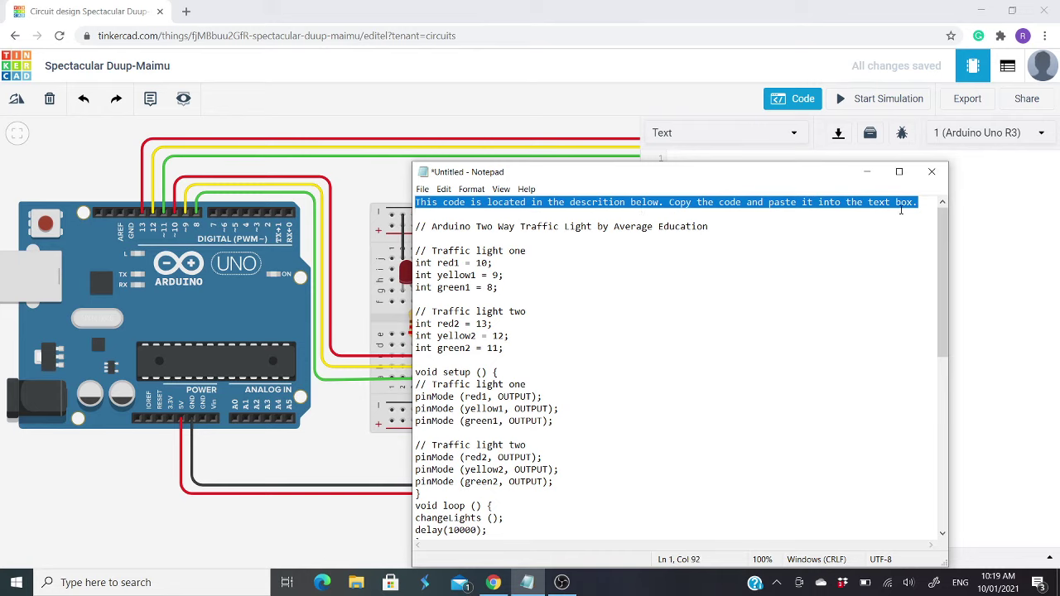
{"action": "left_click", "coordinate": [516, 249]}
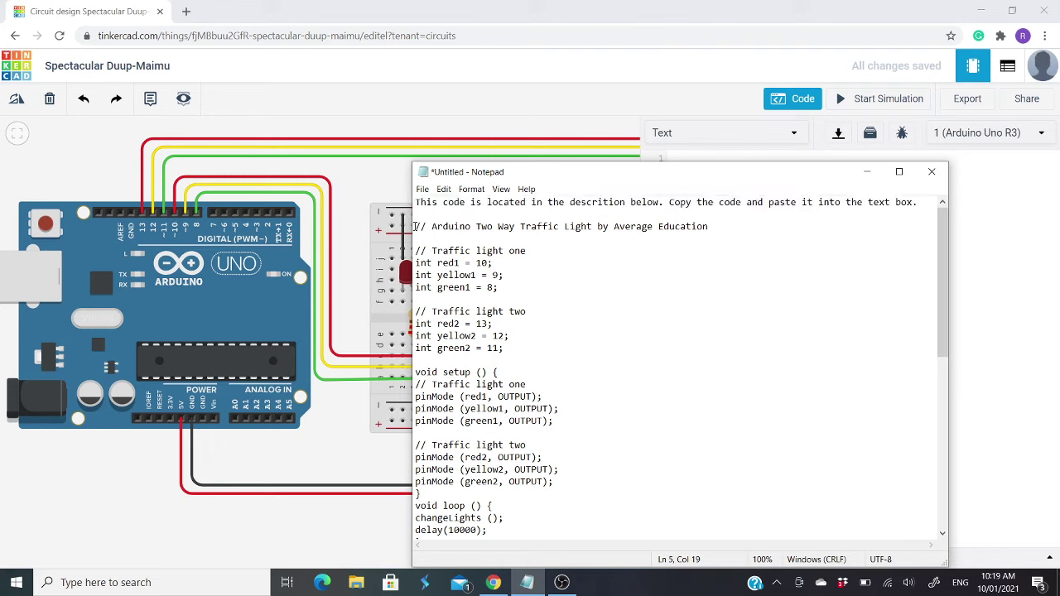
{"action": "left_click_drag", "start_coordinate": [418, 228], "coordinate": [589, 570]}
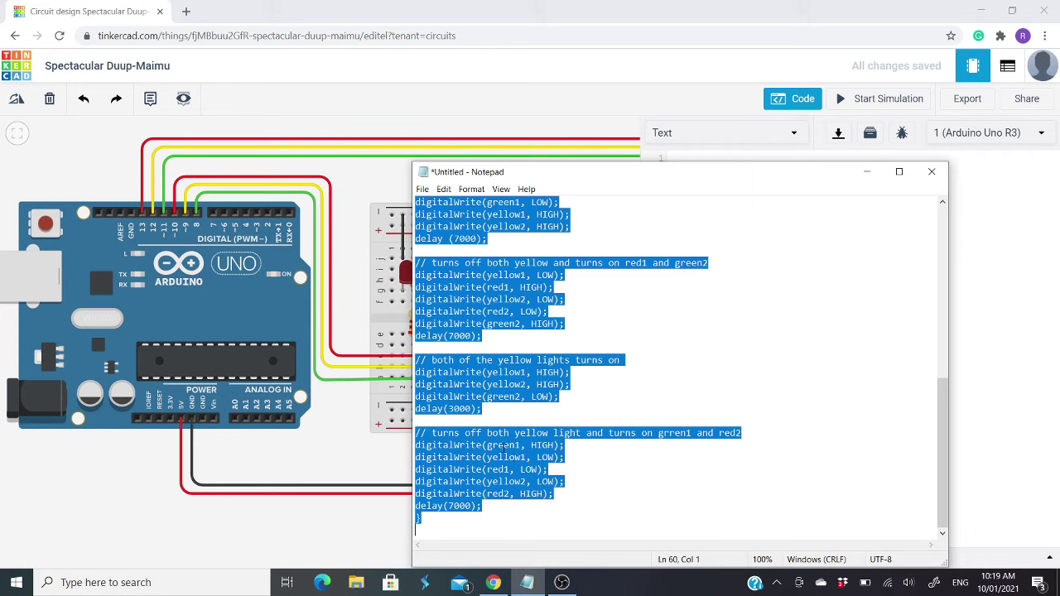
{"action": "right_click", "coordinate": [504, 447]}
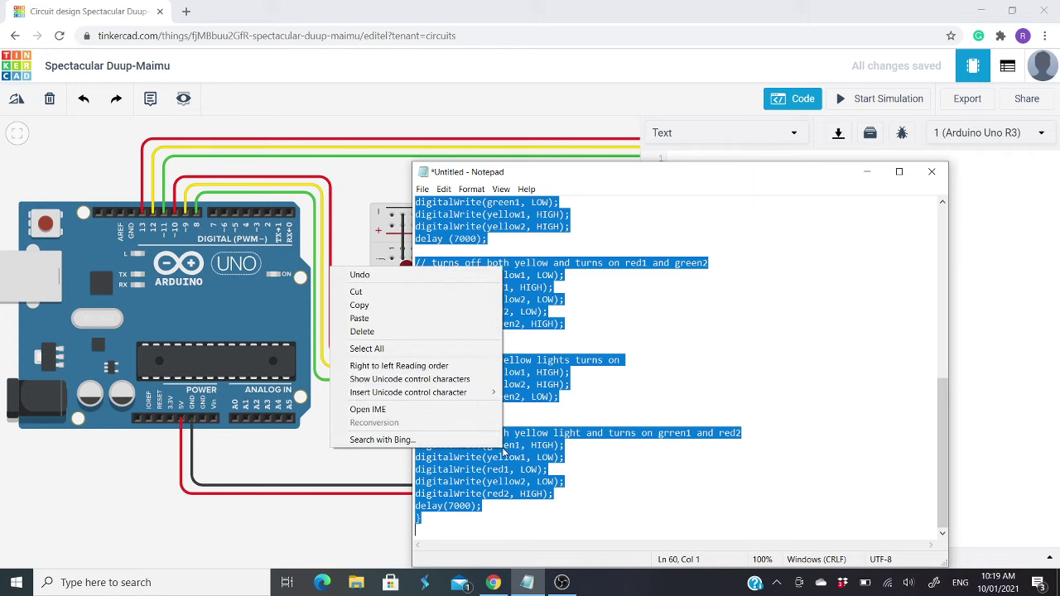
{"action": "left_click", "coordinate": [358, 306]}
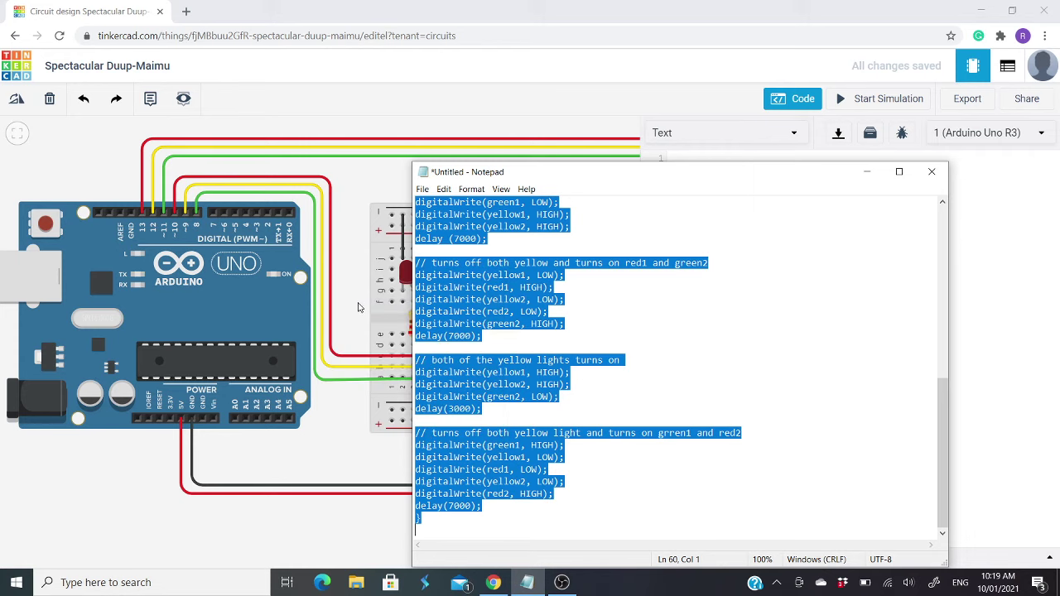
{"action": "left_click", "coordinate": [866, 173]}
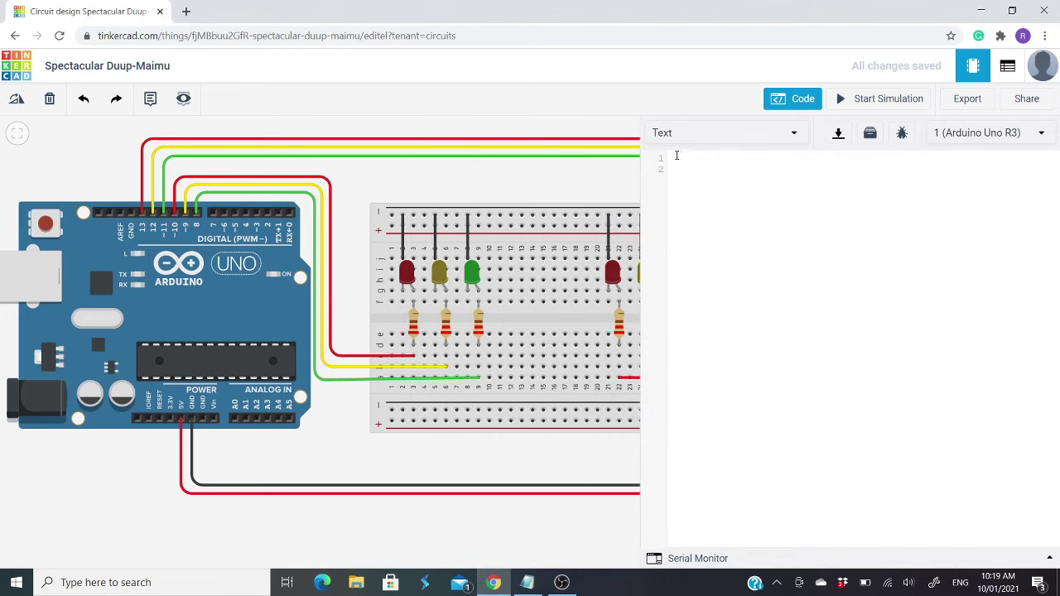
Paste the two-way traffic-light sketch into the empty text editor and close the code panel
{"action": "right_click", "coordinate": [680, 161]}
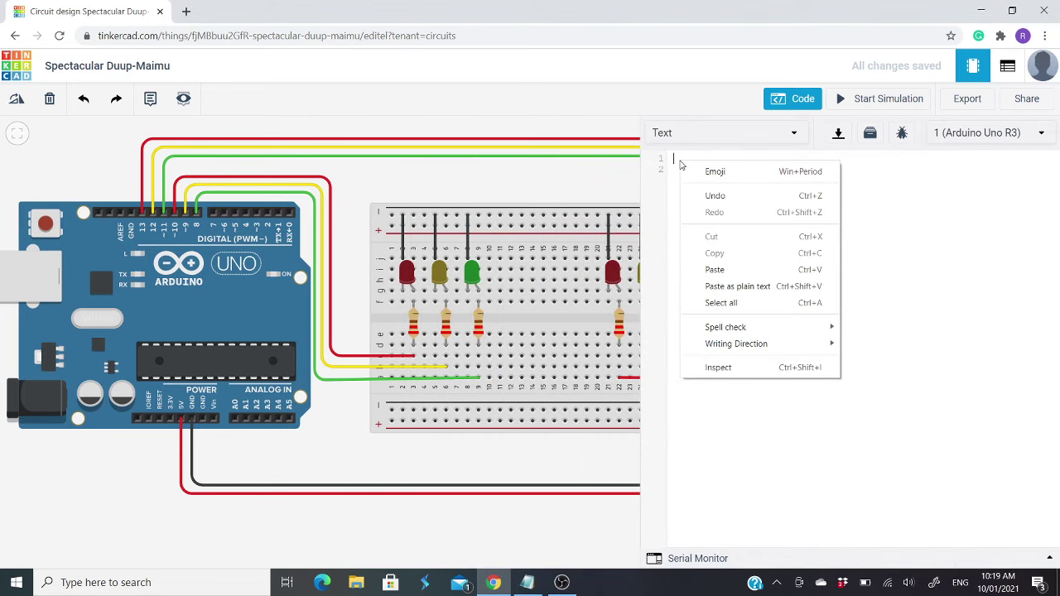
{"action": "left_click", "coordinate": [727, 270]}
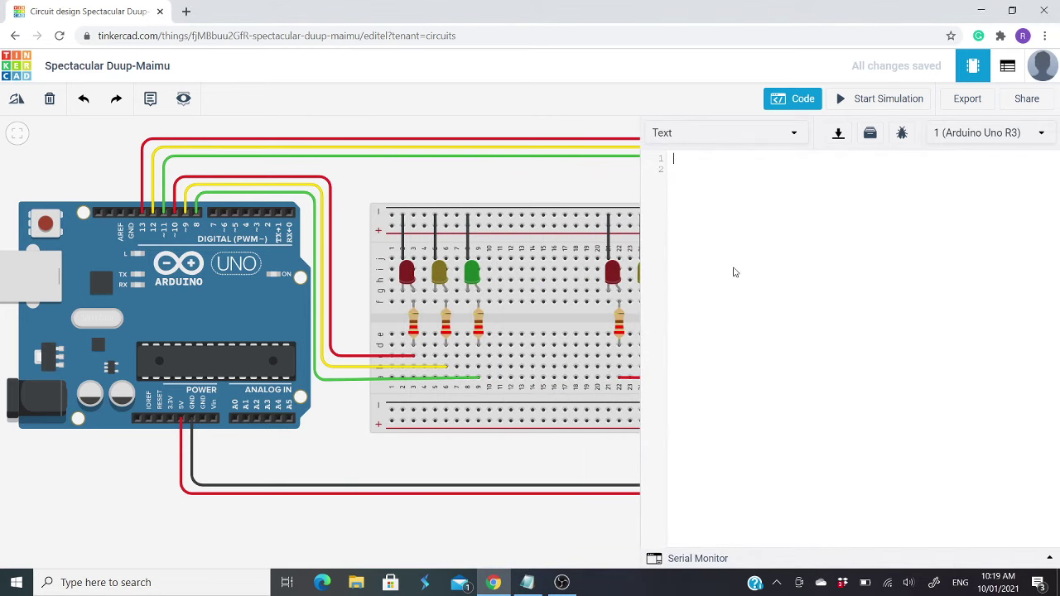
{"action": "scroll", "coordinate": [734, 268], "scroll_direction": "up", "scroll_amount": 5}
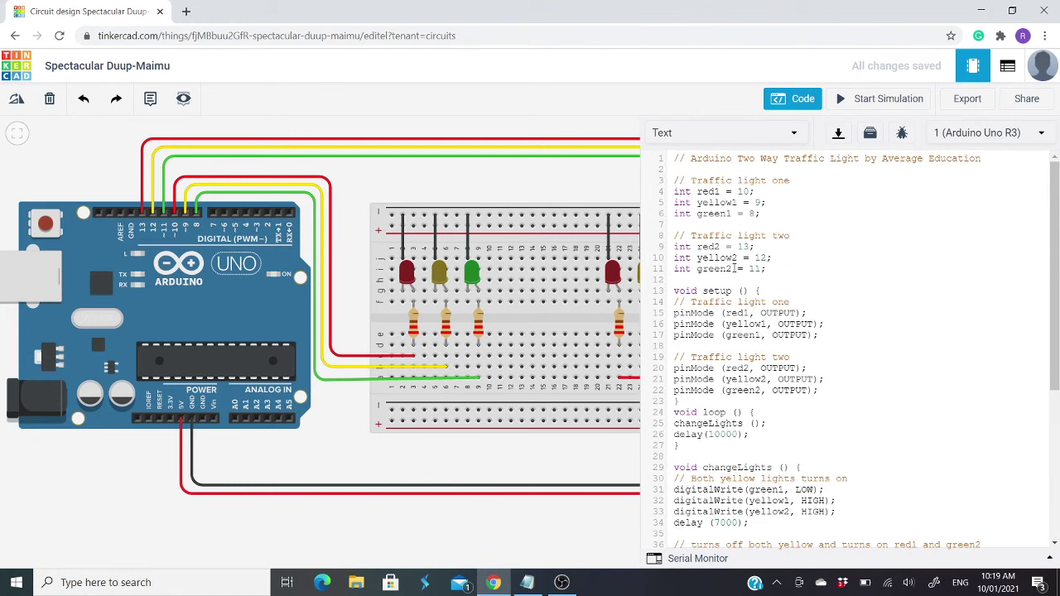
{"action": "left_click", "coordinate": [779, 98]}
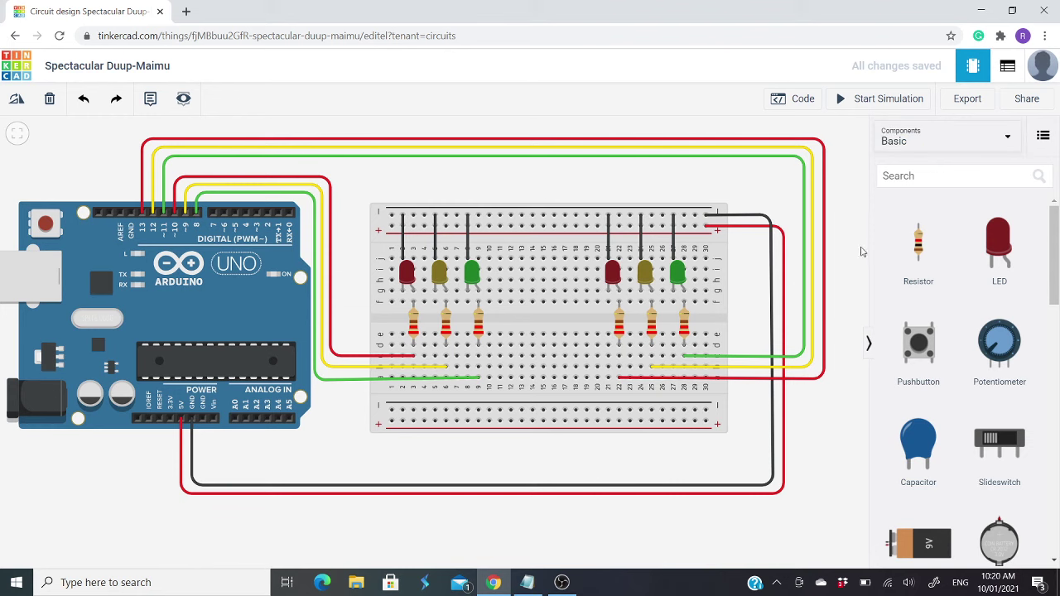
Hide the components list, fit the circuit in view, and run the simulation for about a minute before stopping it
{"action": "left_click", "coordinate": [868, 342]}
{"action": "scroll", "coordinate": [869, 303], "scroll_direction": "down", "scroll_amount": 1}
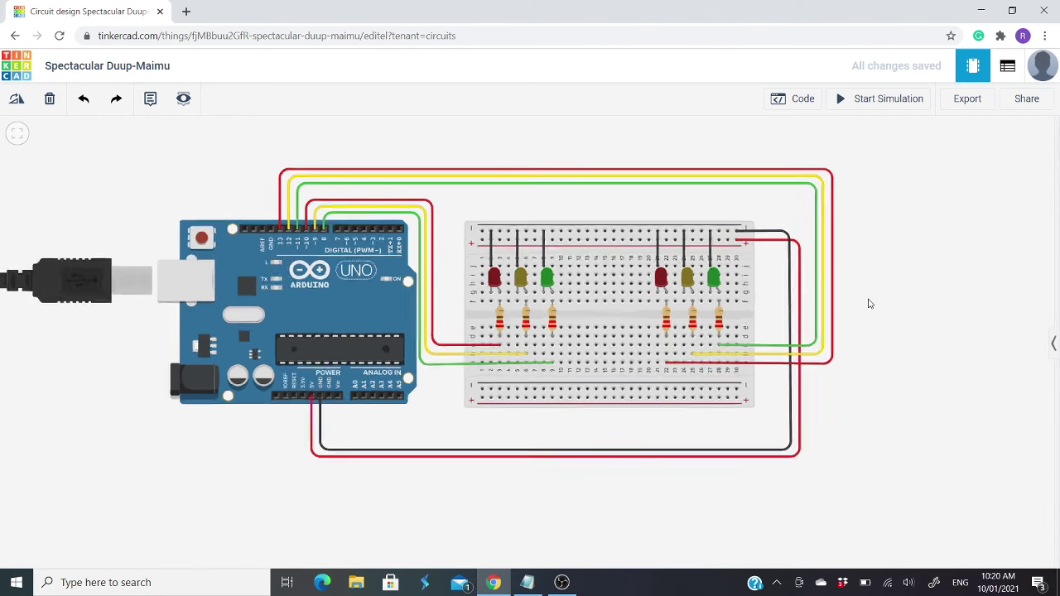
{"action": "scroll", "coordinate": [869, 303], "scroll_direction": "down", "scroll_amount": 1}
{"action": "scroll", "coordinate": [504, 169], "scroll_direction": "up", "scroll_amount": 1}
{"action": "scroll", "coordinate": [507, 172], "scroll_direction": "up", "scroll_amount": 1}
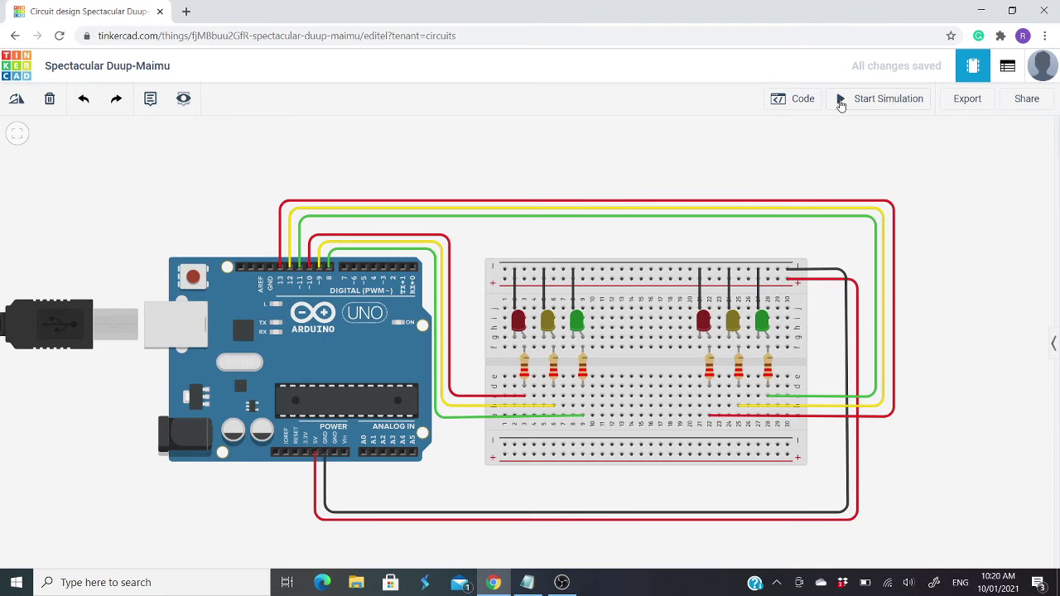
{"action": "left_click", "coordinate": [840, 104]}
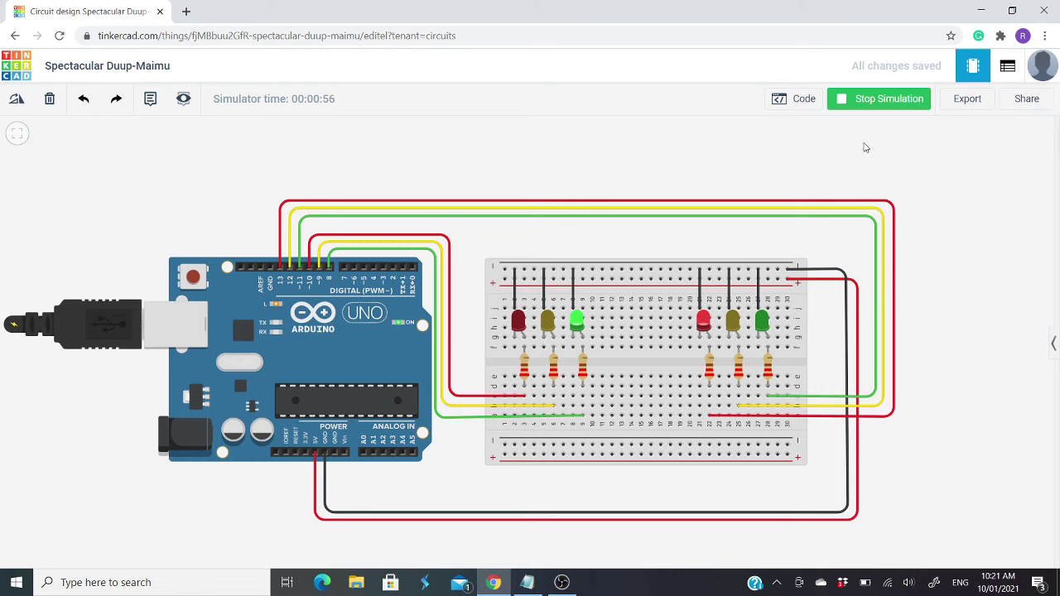
{"action": "left_click", "coordinate": [870, 101]}
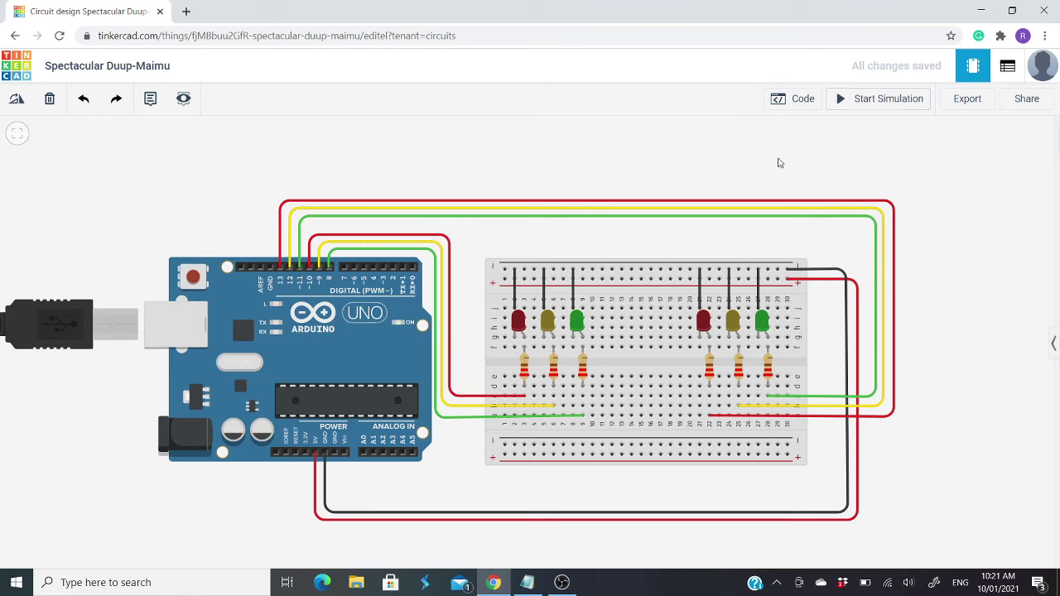